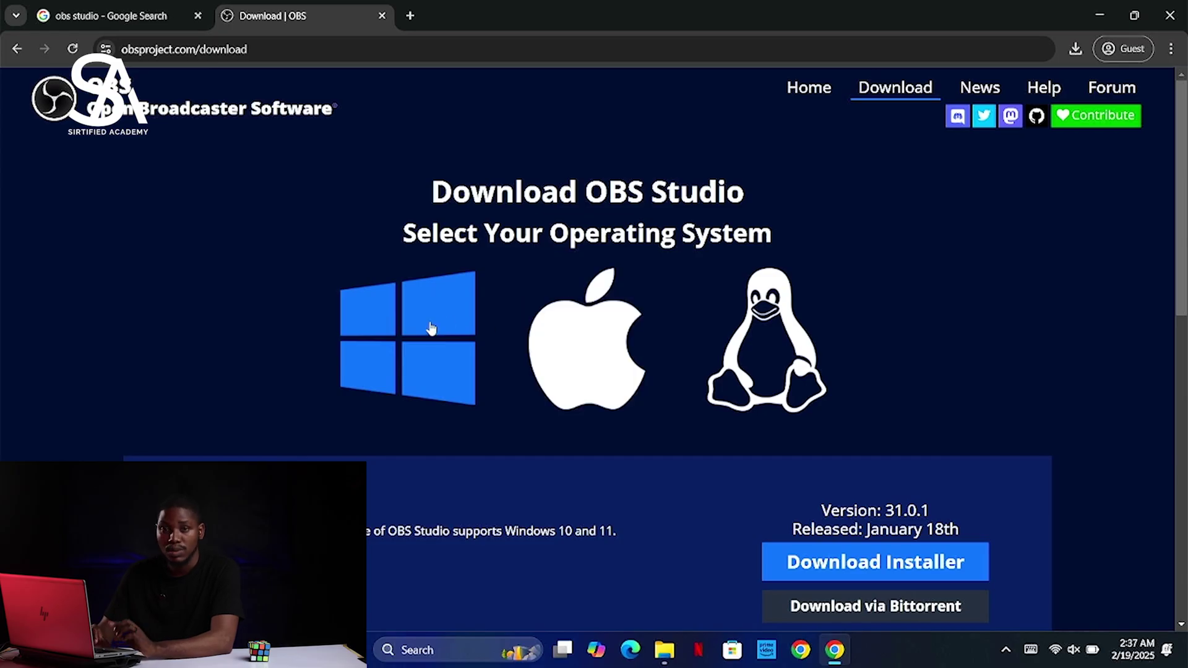
Download the Windows installer of OBS Studio 31.0.1 and save it in the Downloads folder
{"action": "scroll", "coordinate": [546, 427], "scroll_direction": "down", "scroll_amount": 2}
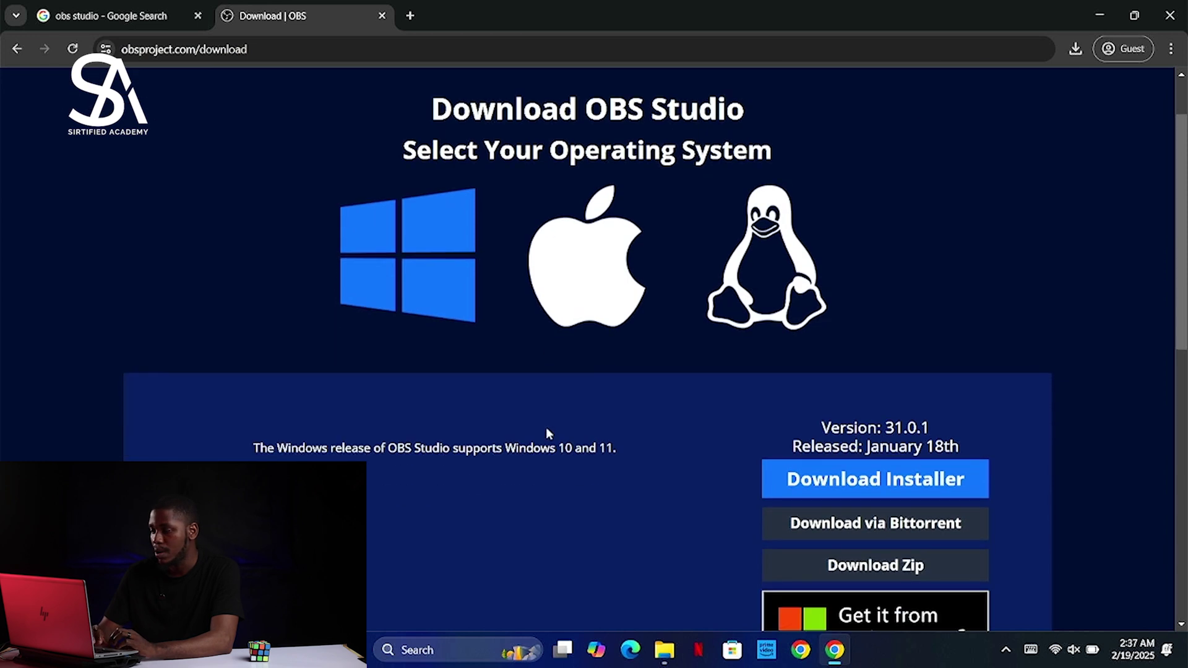
{"action": "scroll", "coordinate": [547, 429], "scroll_direction": "down", "scroll_amount": 1}
{"action": "left_click", "coordinate": [794, 418]}
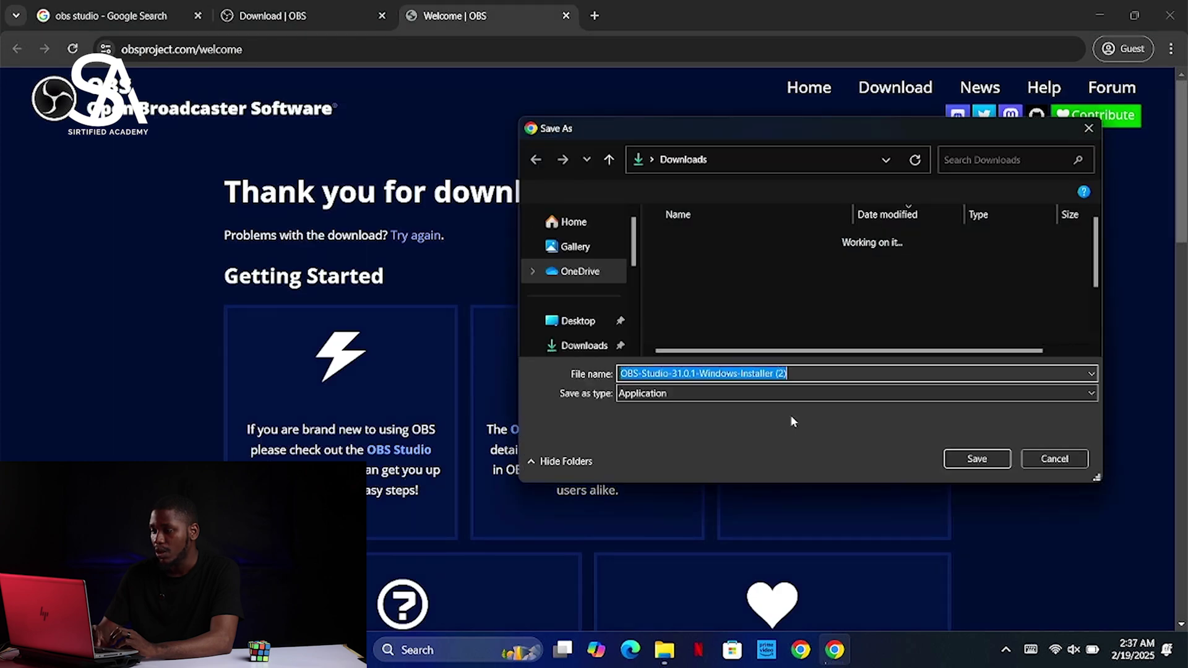
{"action": "left_click", "coordinate": [975, 461]}
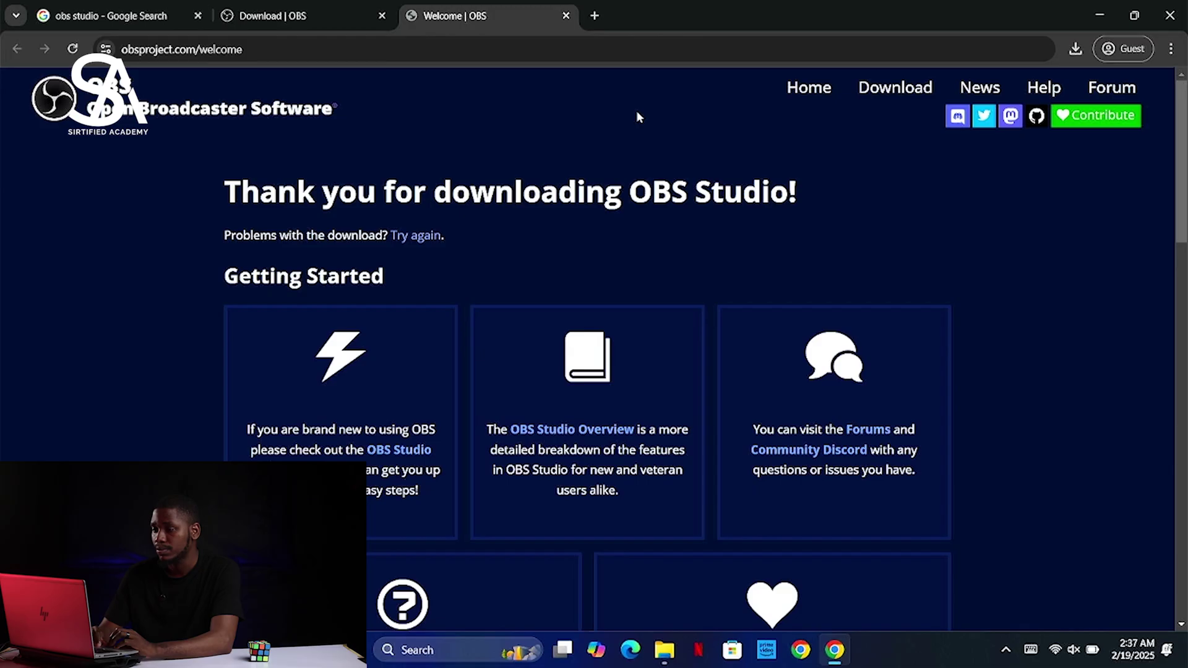
Return to the OBS download page and download the macOS installer for x86_64/Intel
{"action": "left_click", "coordinate": [314, 16]}
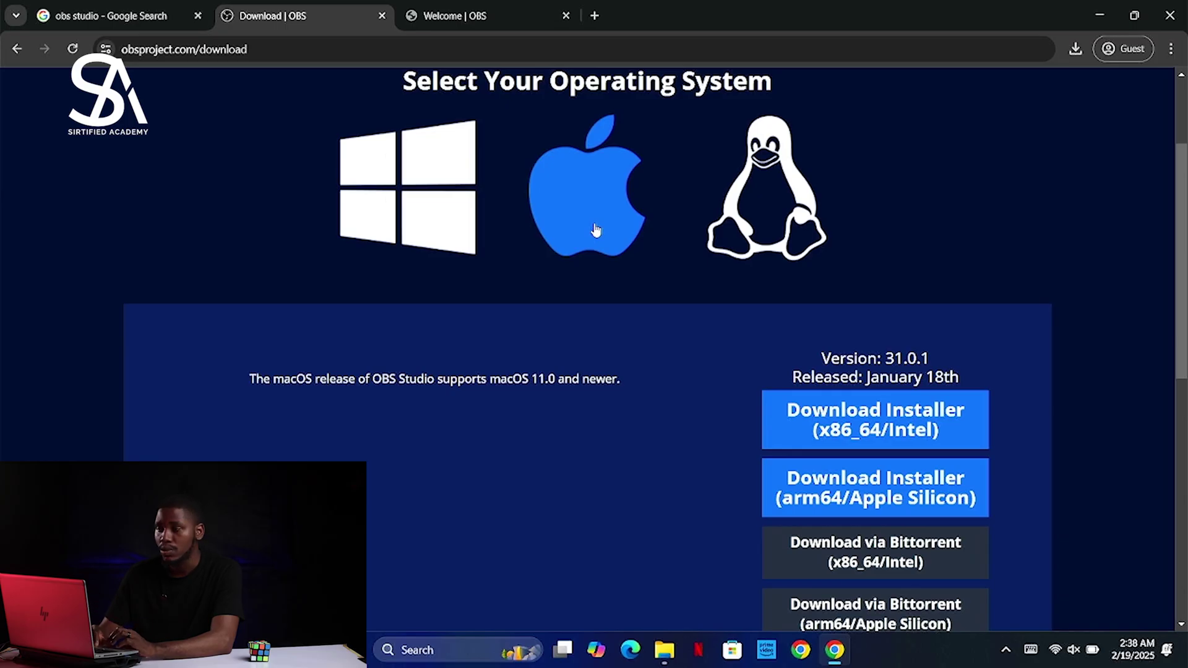
{"action": "scroll", "coordinate": [722, 457], "scroll_direction": "down", "scroll_amount": 1}
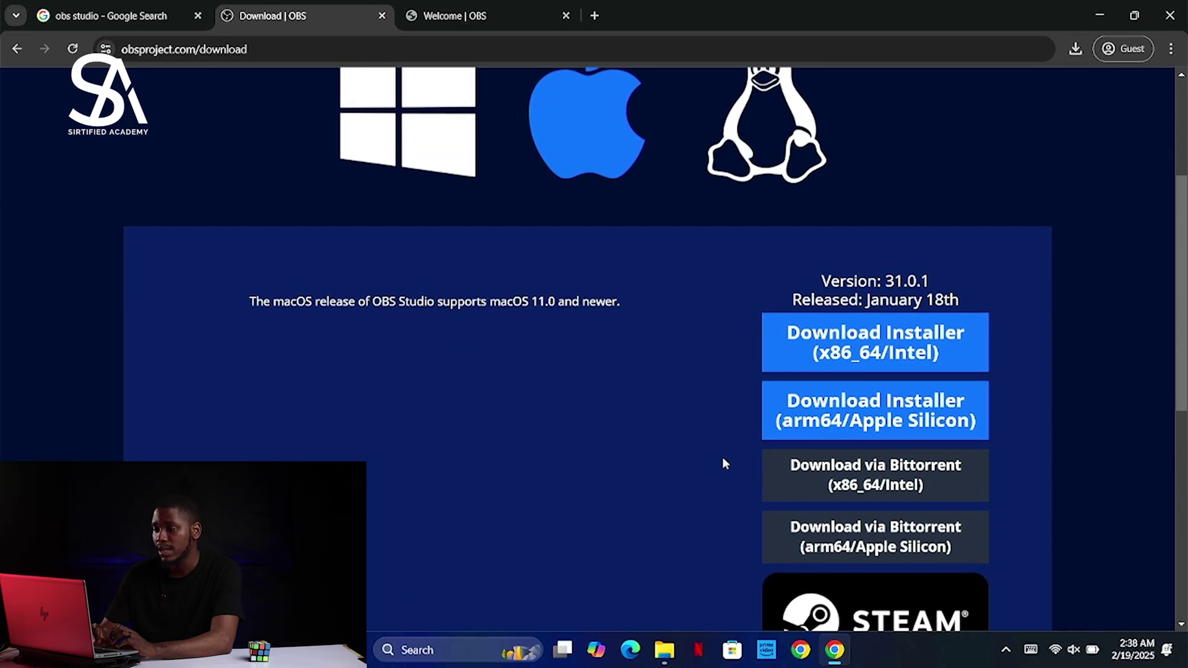
{"action": "left_click", "coordinate": [860, 359]}
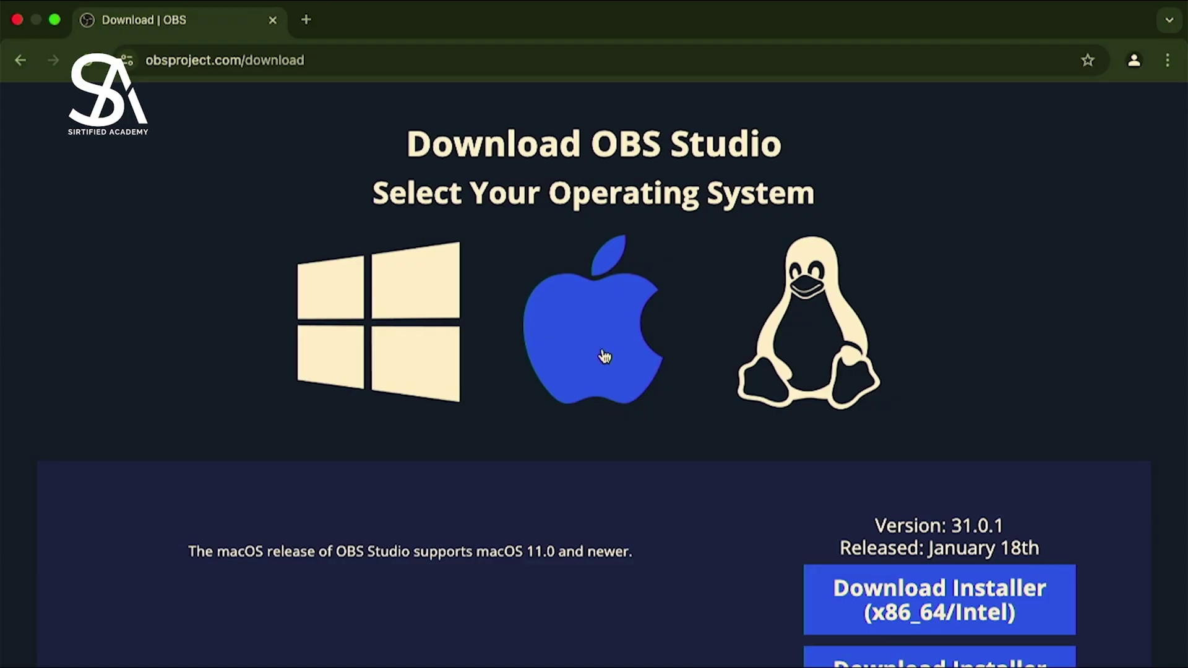
{"action": "scroll", "coordinate": [605, 357], "scroll_direction": "down", "scroll_amount": 4}
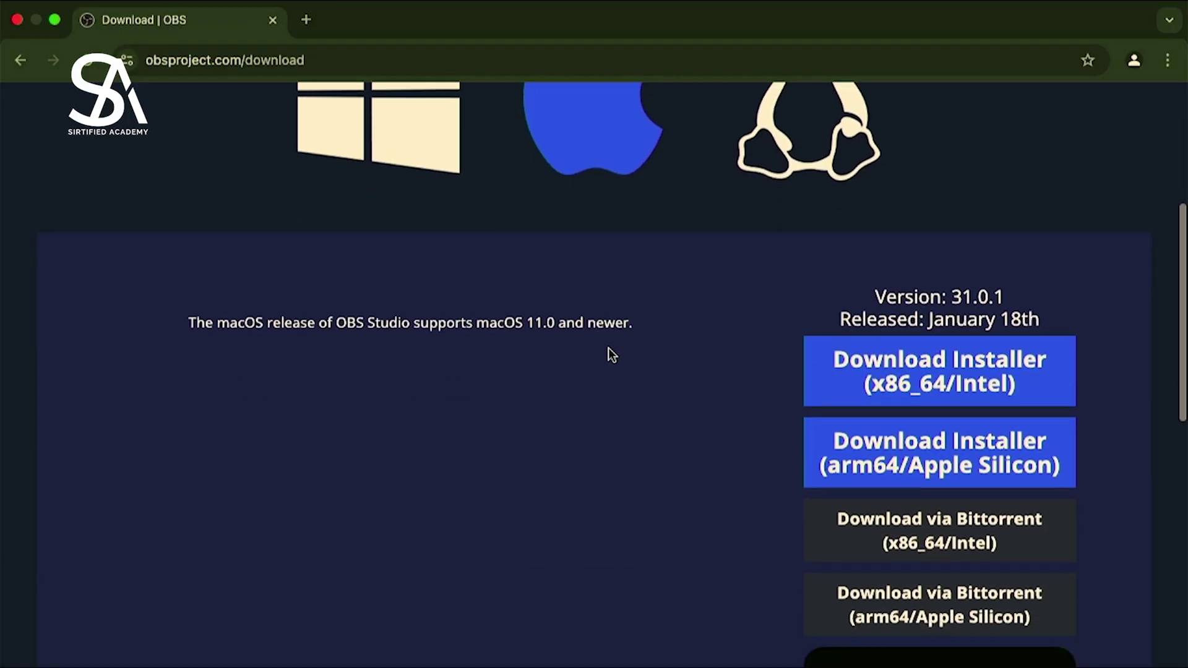
{"action": "left_click", "coordinate": [973, 376]}
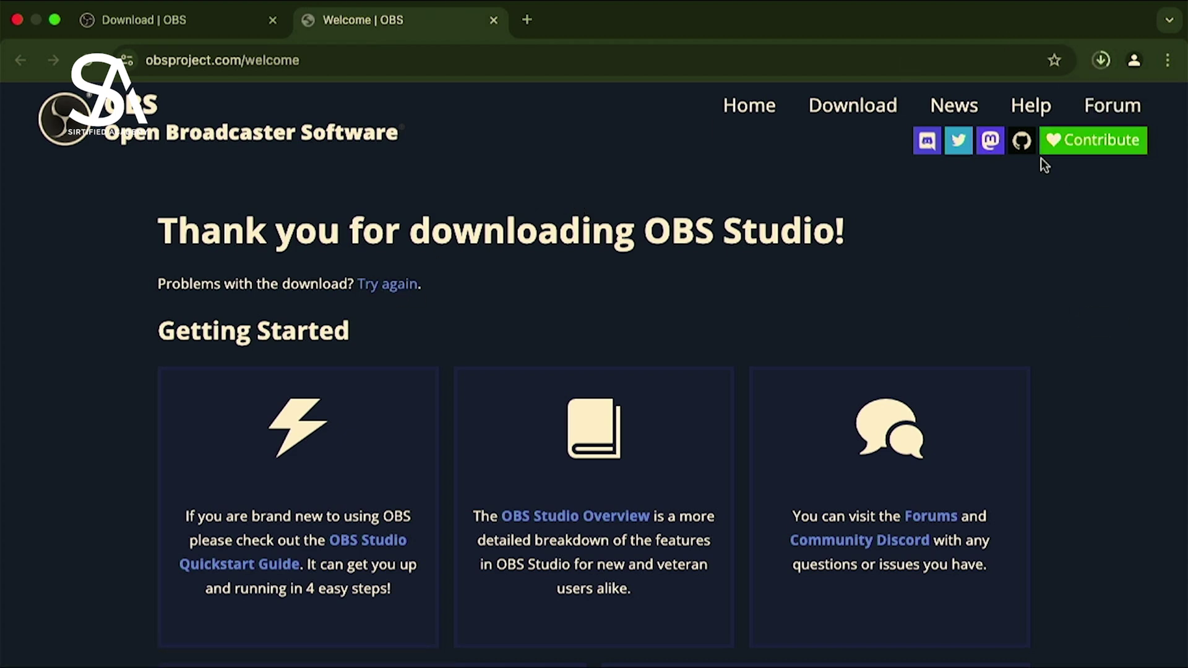
Open the downloaded macOS disk image from its folder and copy OBS into Applications
{"action": "left_click", "coordinate": [1100, 60]}
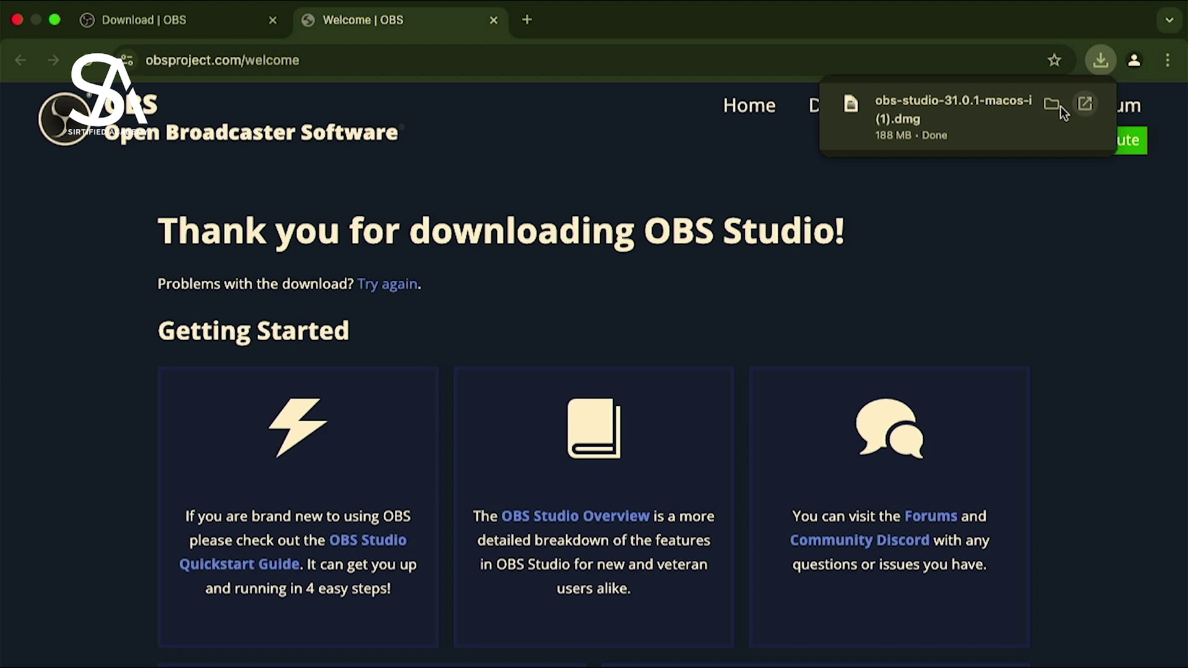
{"action": "left_click", "coordinate": [1057, 106]}
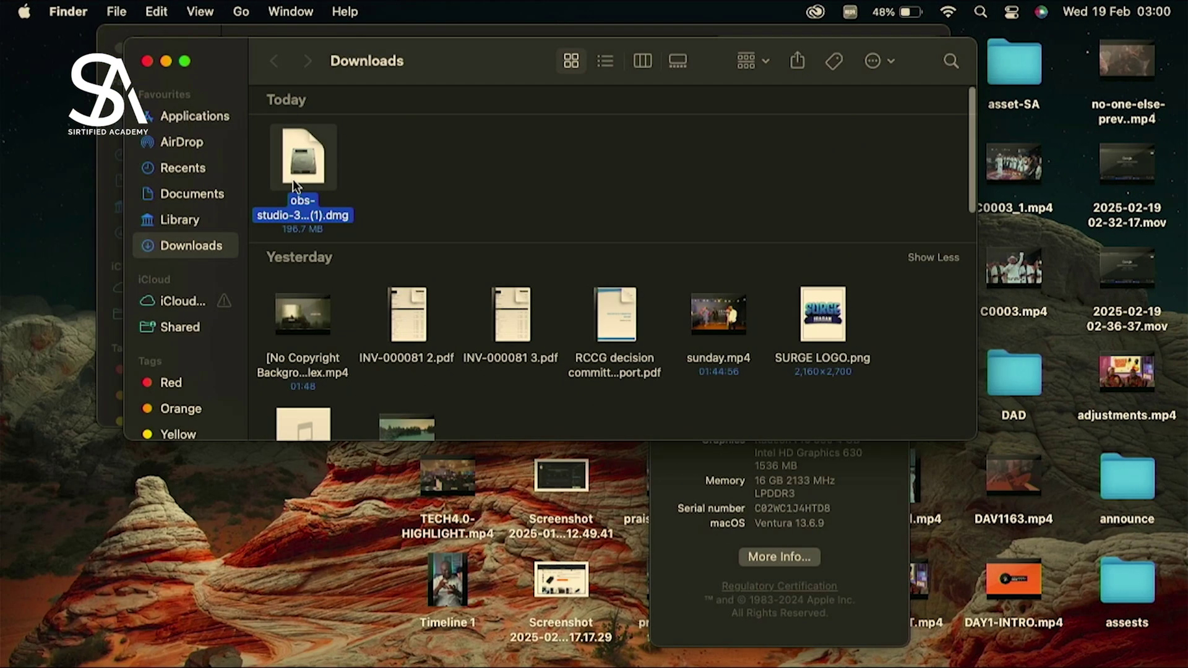
{"action": "right_click", "coordinate": [292, 173]}
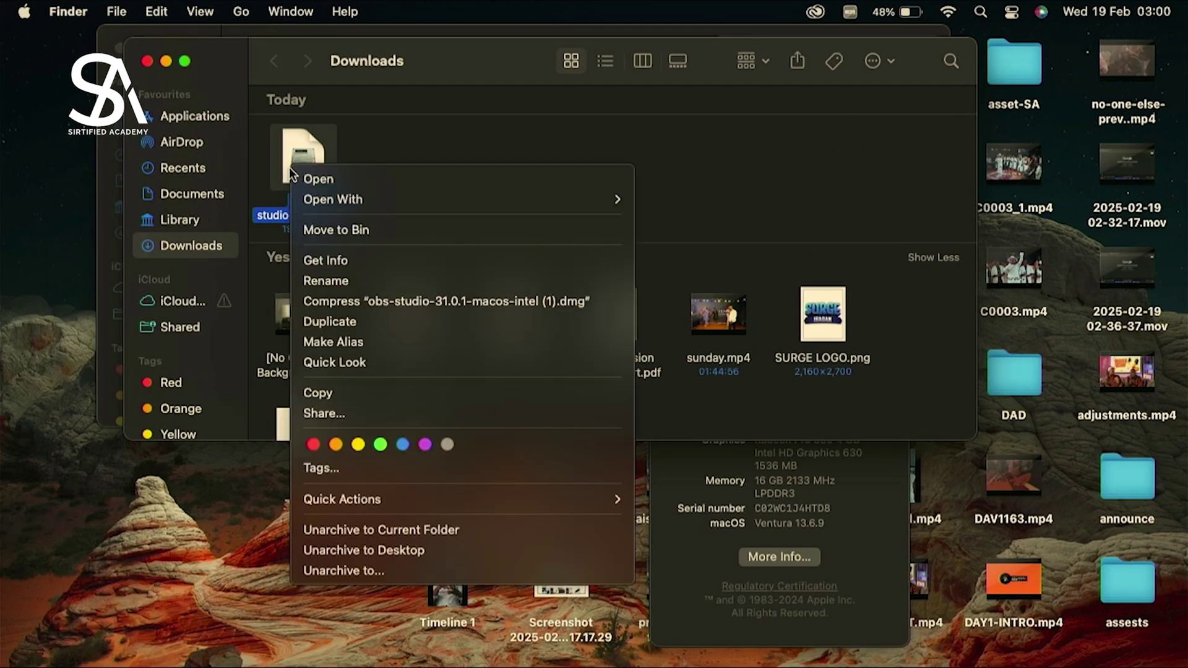
{"action": "left_click", "coordinate": [318, 179]}
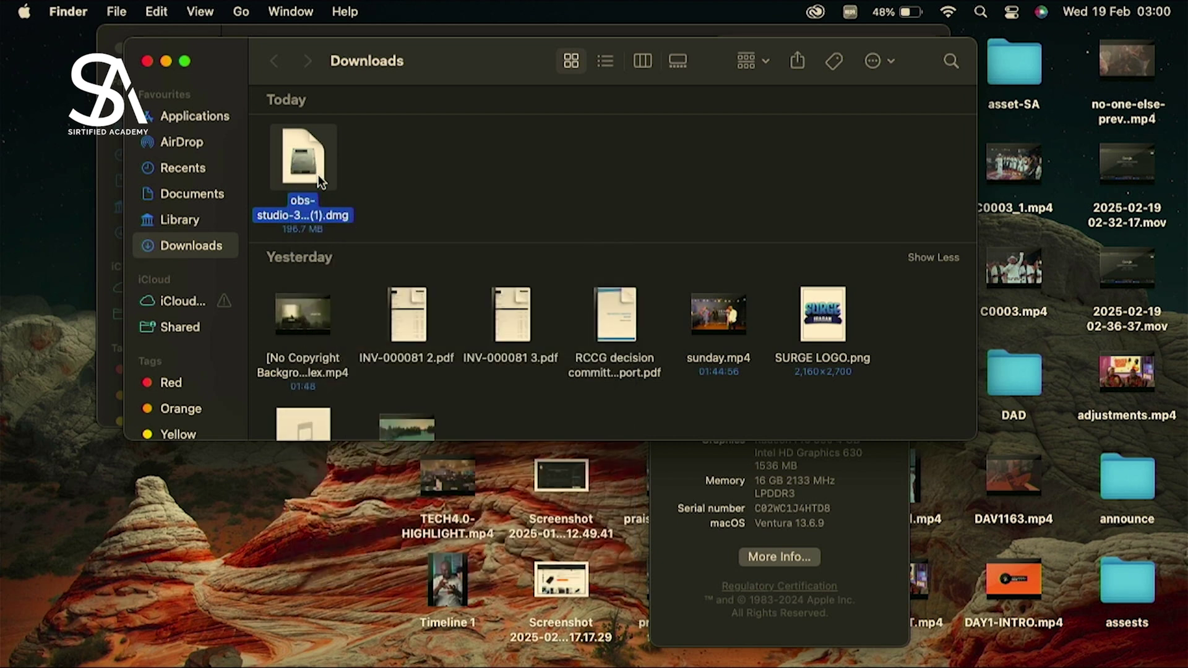
{"action": "left_click_drag", "start_coordinate": [229, 213], "coordinate": [491, 195]}
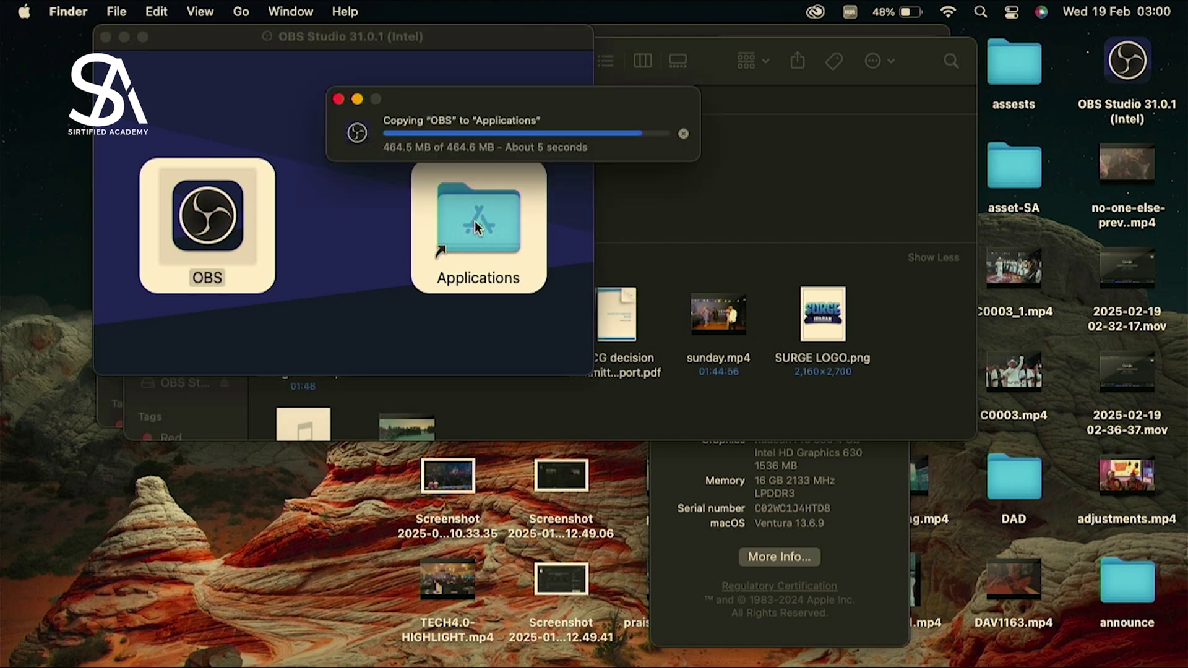
Launch OBS from the Applications folder and dismiss the system extension and missing files dialogs
{"action": "double_click", "coordinate": [474, 221]}
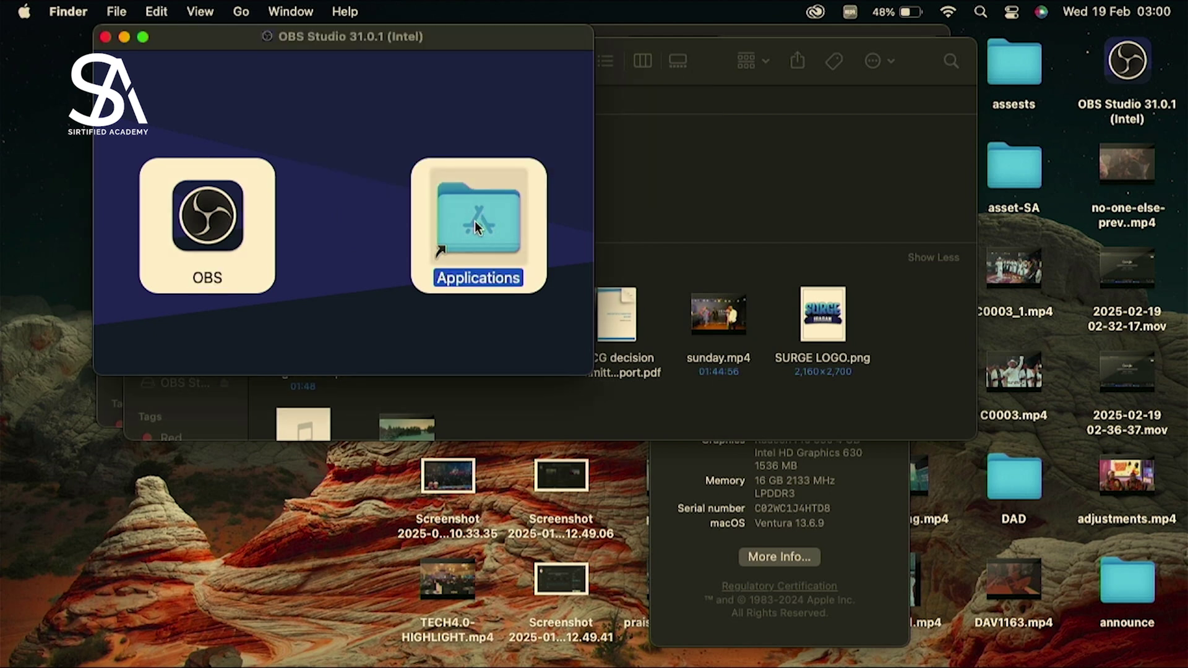
{"action": "scroll", "coordinate": [574, 237], "scroll_direction": "up", "scroll_amount": 5}
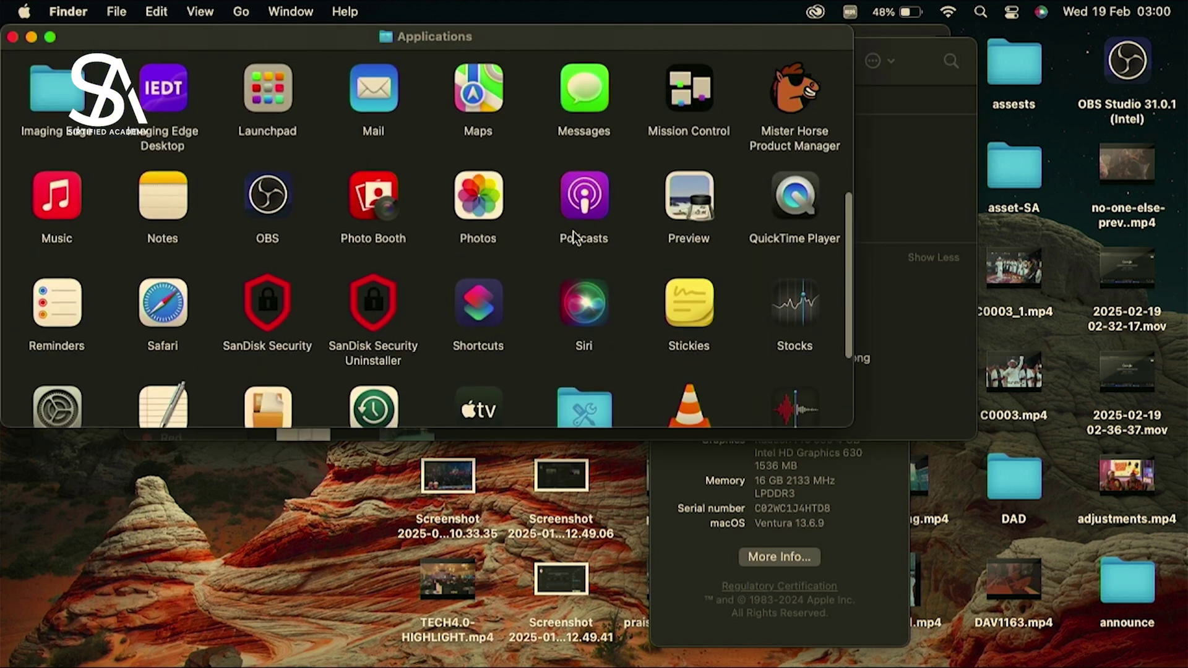
{"action": "left_click", "coordinate": [259, 295]}
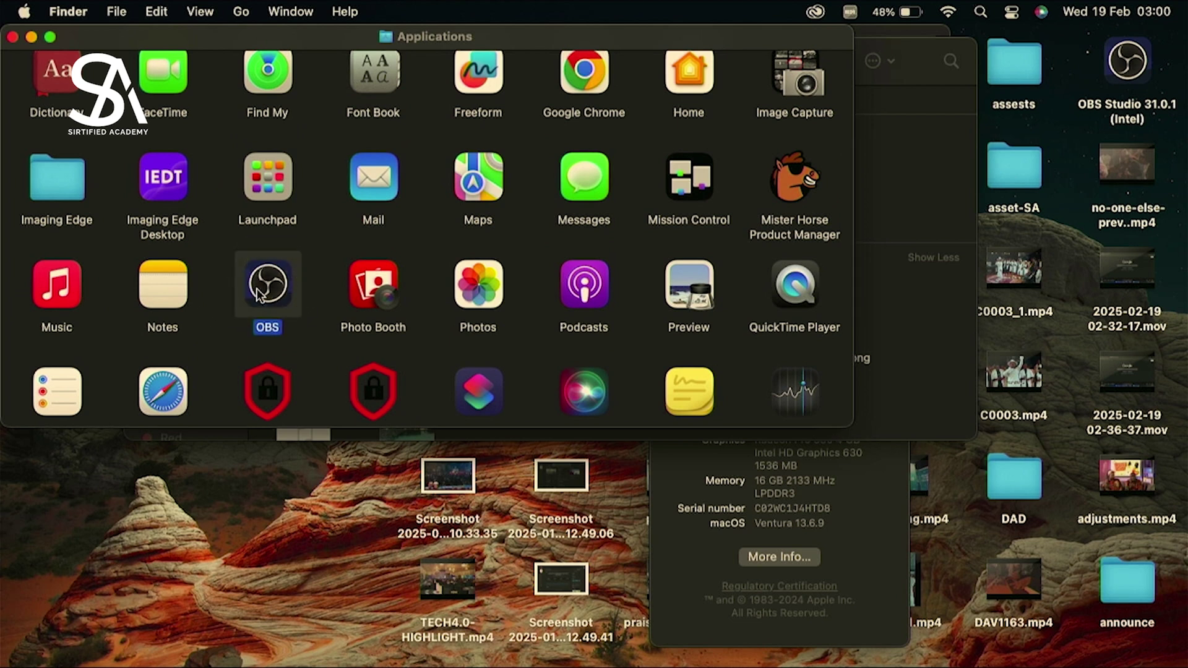
{"action": "double_click", "coordinate": [259, 295]}
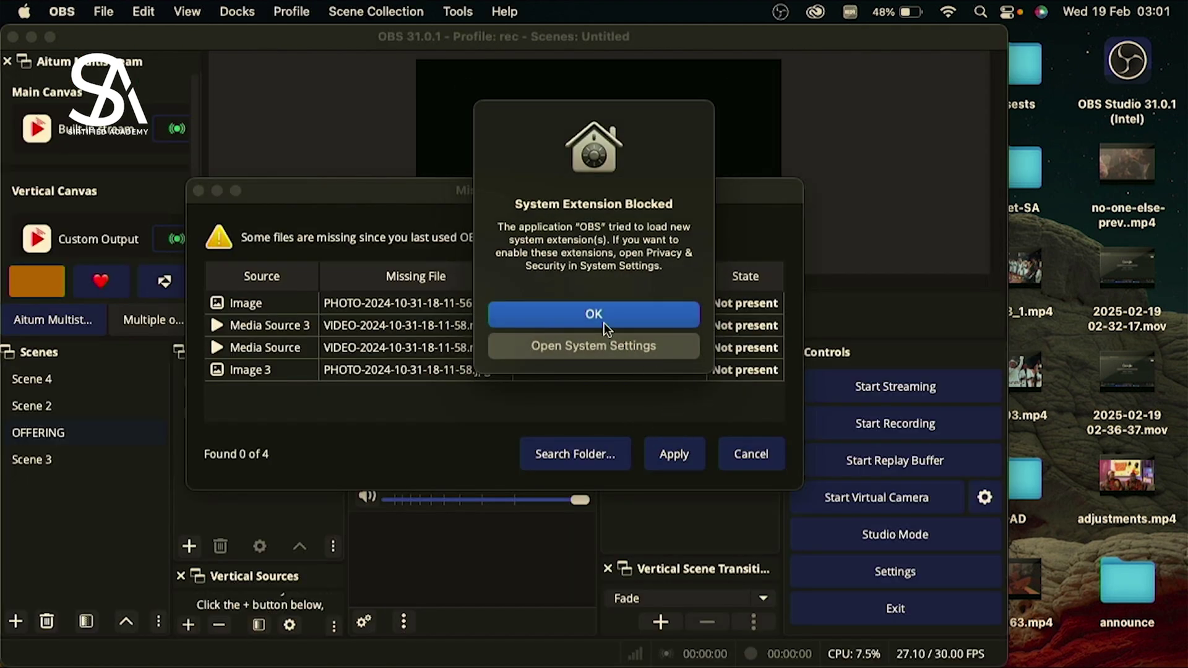
{"action": "left_click", "coordinate": [603, 320]}
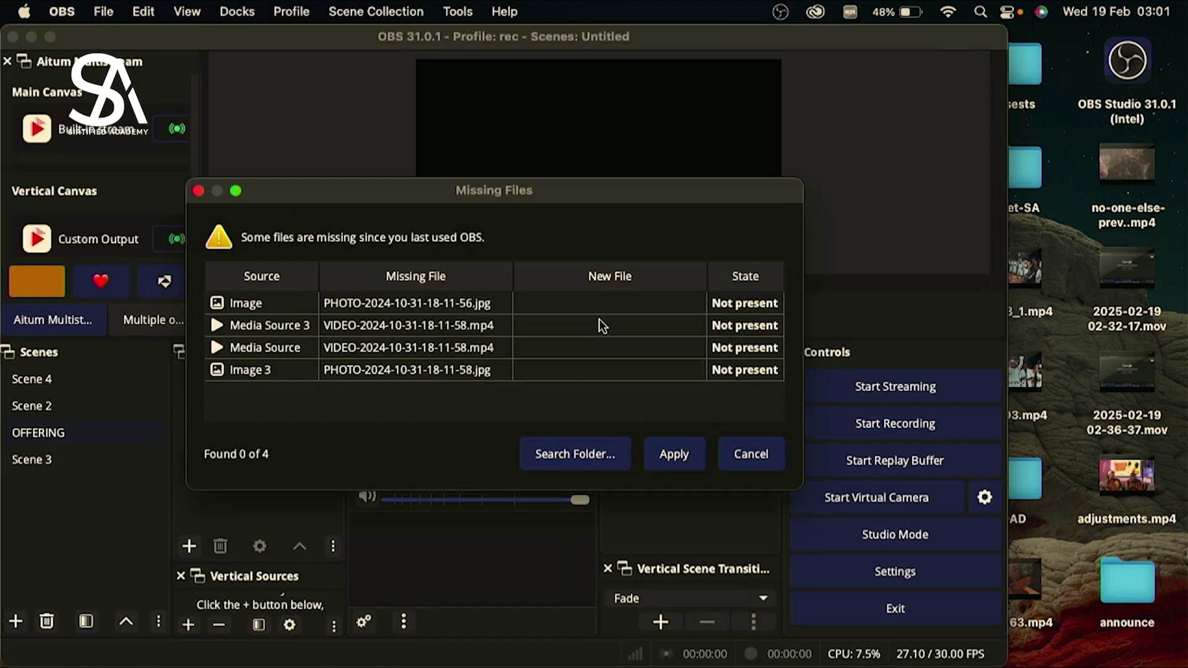
{"action": "left_click", "coordinate": [748, 459]}
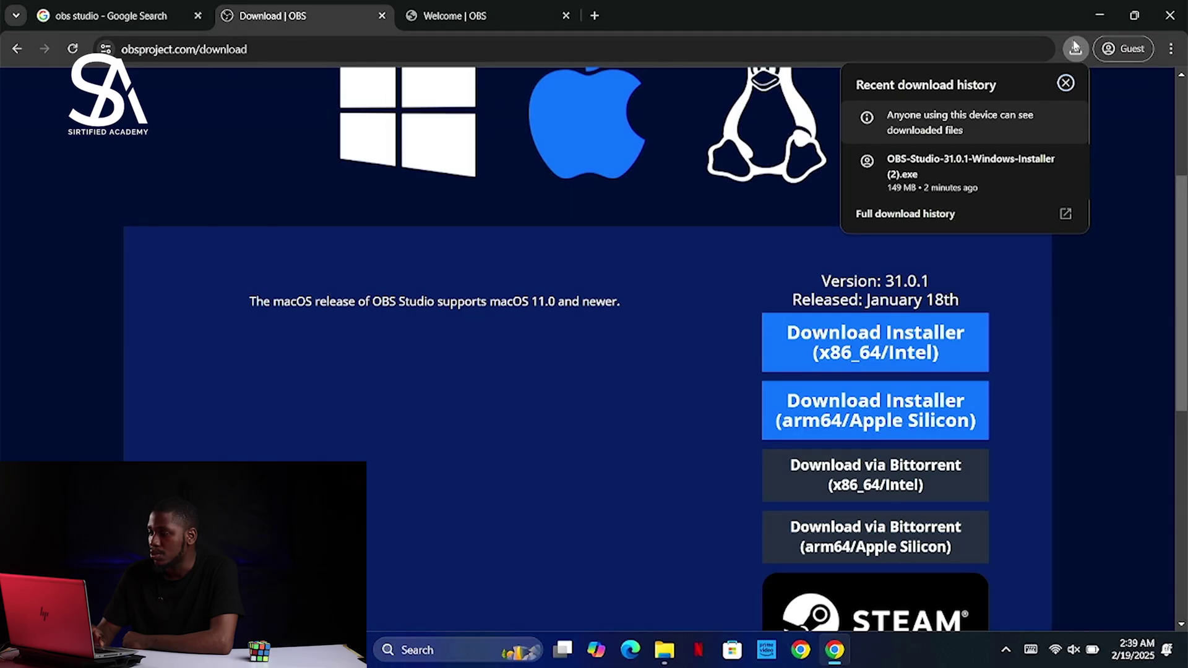
Locate the downloaded Windows installer in its folder and run it as administrator, approving the permission request
{"action": "left_click", "coordinate": [1033, 161]}
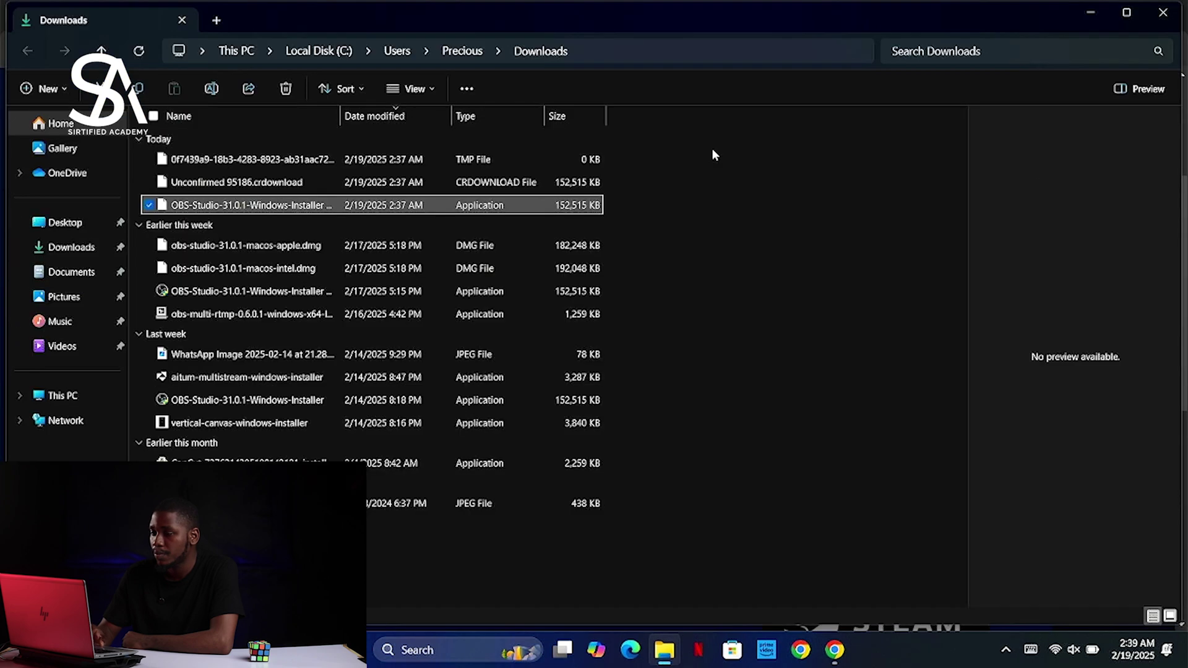
{"action": "right_click", "coordinate": [271, 210]}
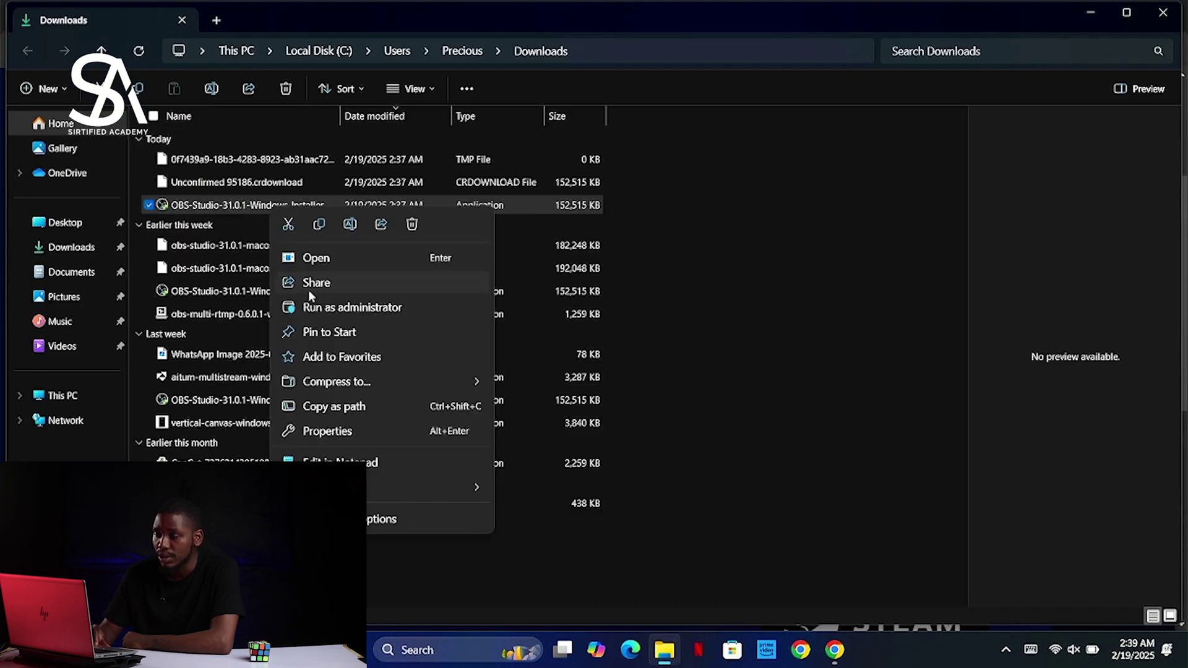
{"action": "left_click", "coordinate": [329, 310]}
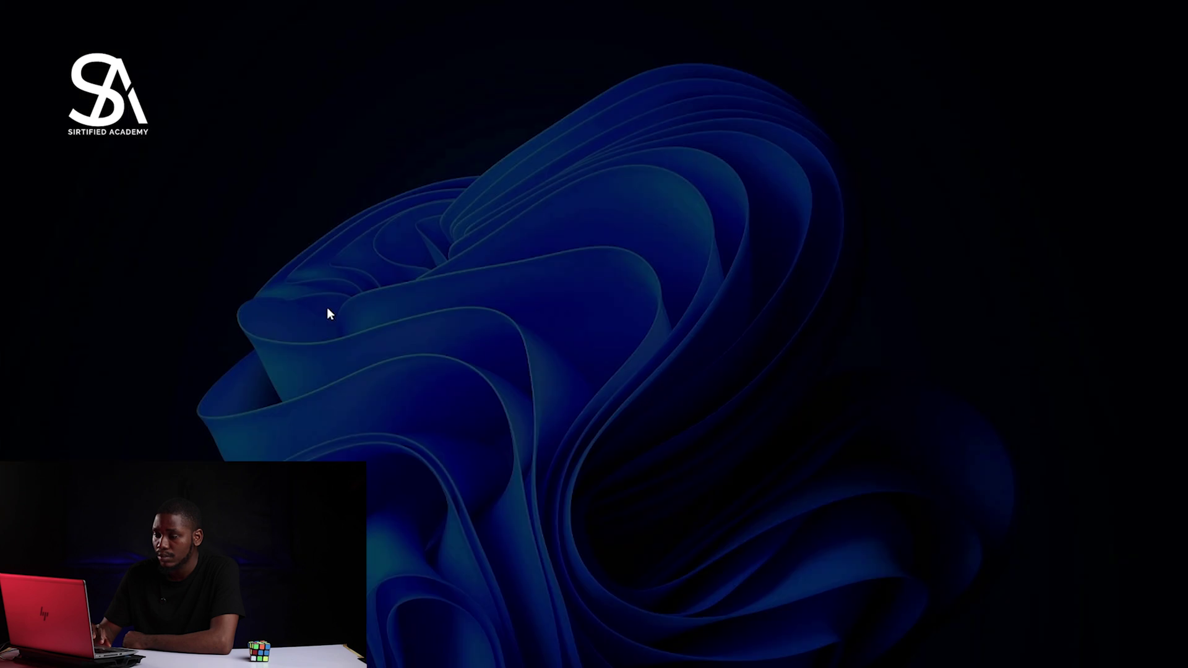
{"action": "left_click", "coordinate": [536, 451]}
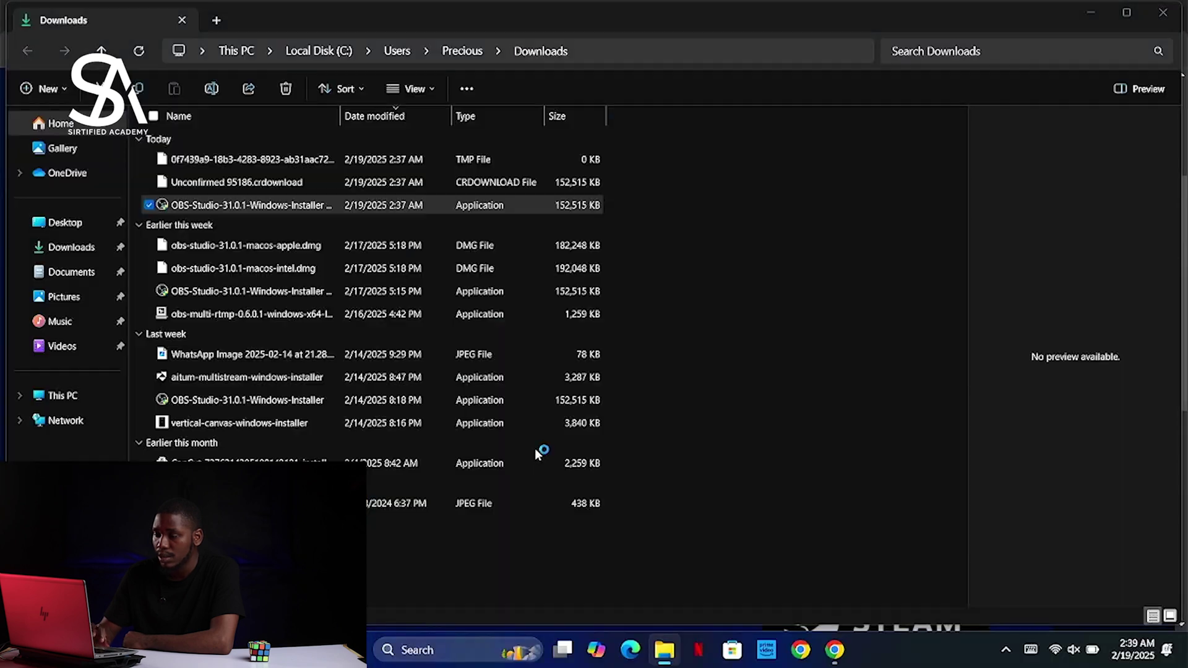
Install OBS Studio 31.0.1 with the default setup options and finish without launching it
{"action": "left_click", "coordinate": [663, 444]}
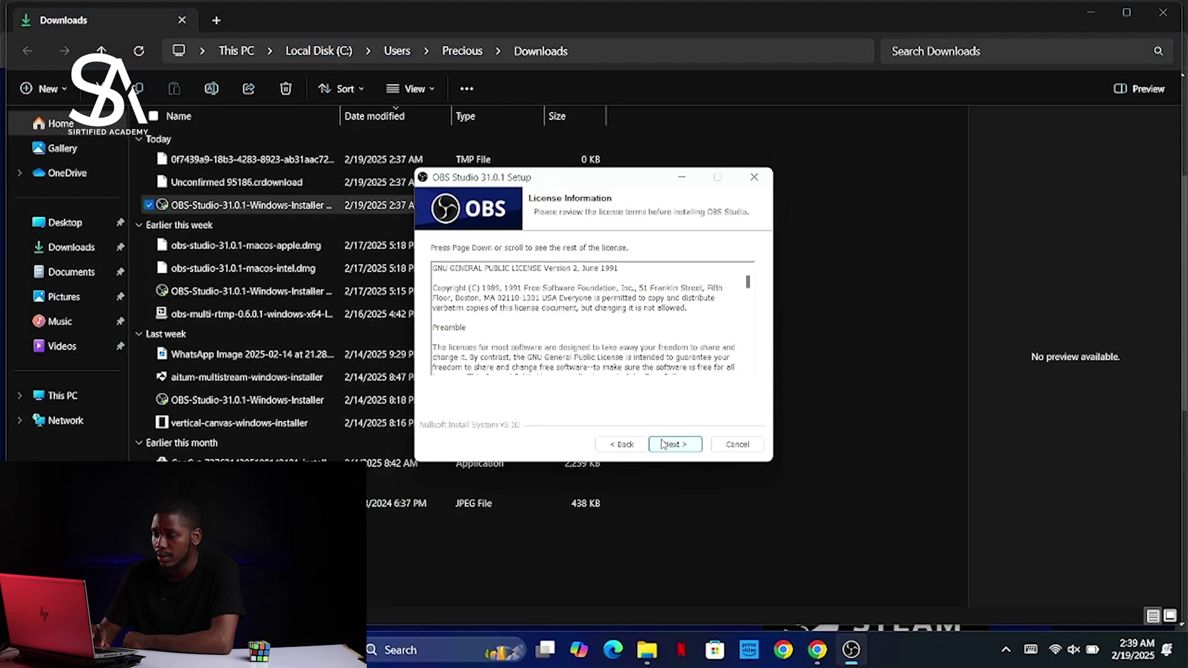
{"action": "left_click", "coordinate": [663, 444]}
{"action": "left_click", "coordinate": [663, 444]}
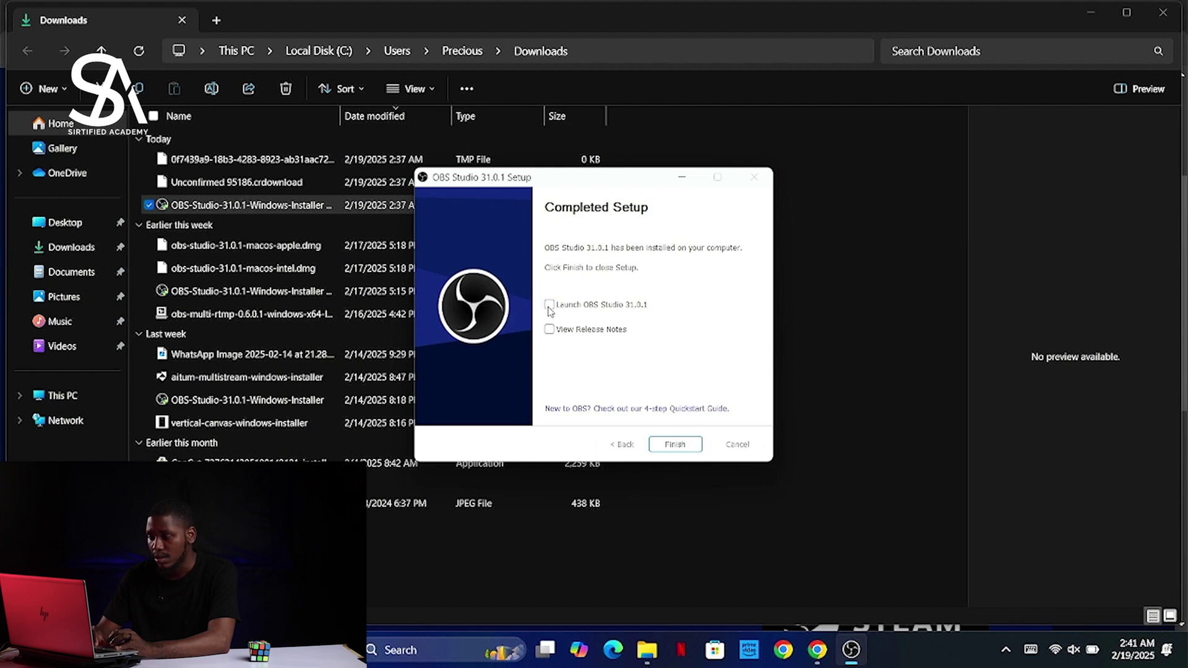
{"action": "left_click", "coordinate": [675, 445]}
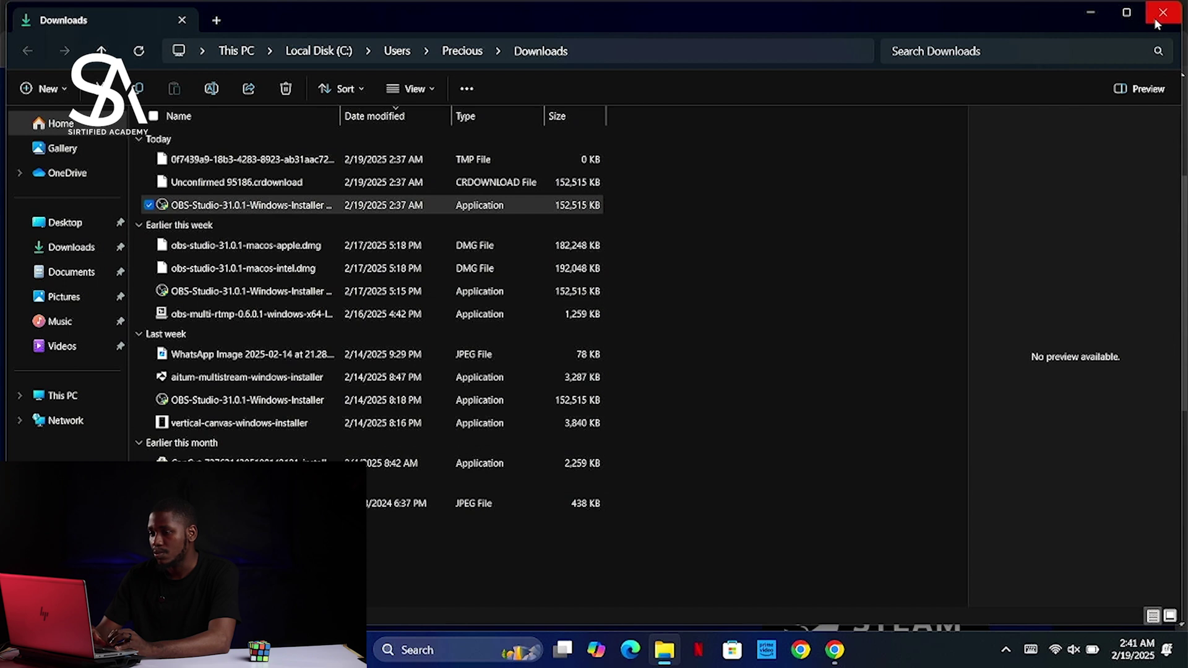
Close the Downloads window, minimize the browser and launch OBS Studio from the desktop
{"action": "left_click", "coordinate": [1157, 23]}
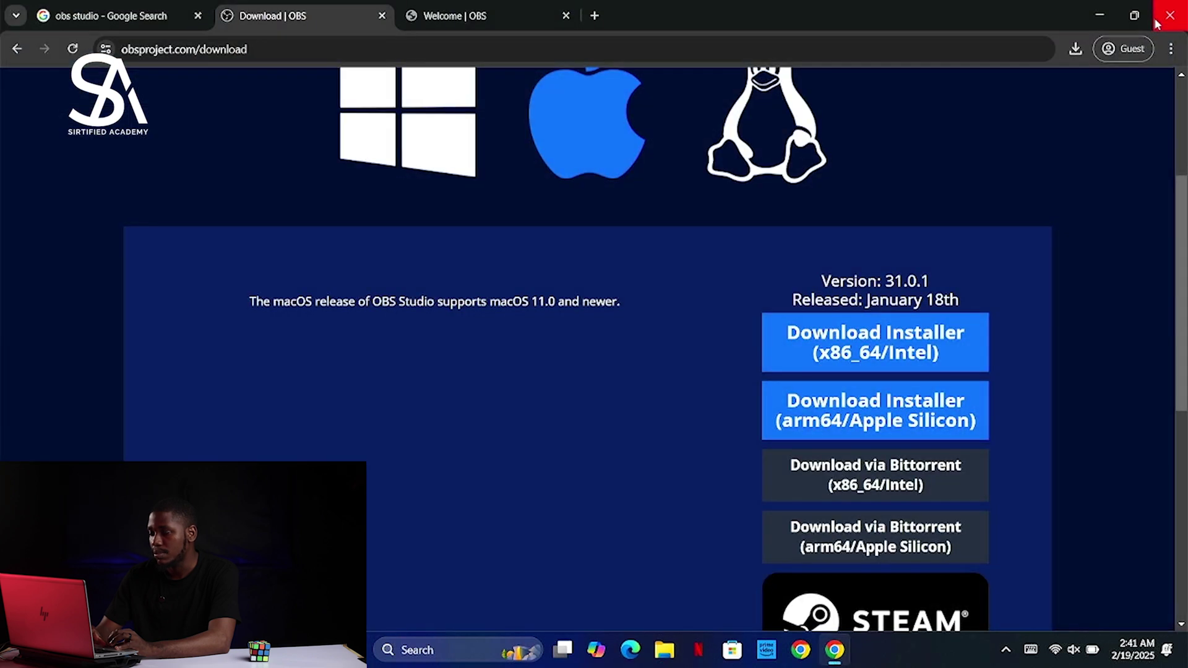
{"action": "left_click", "coordinate": [1100, 16]}
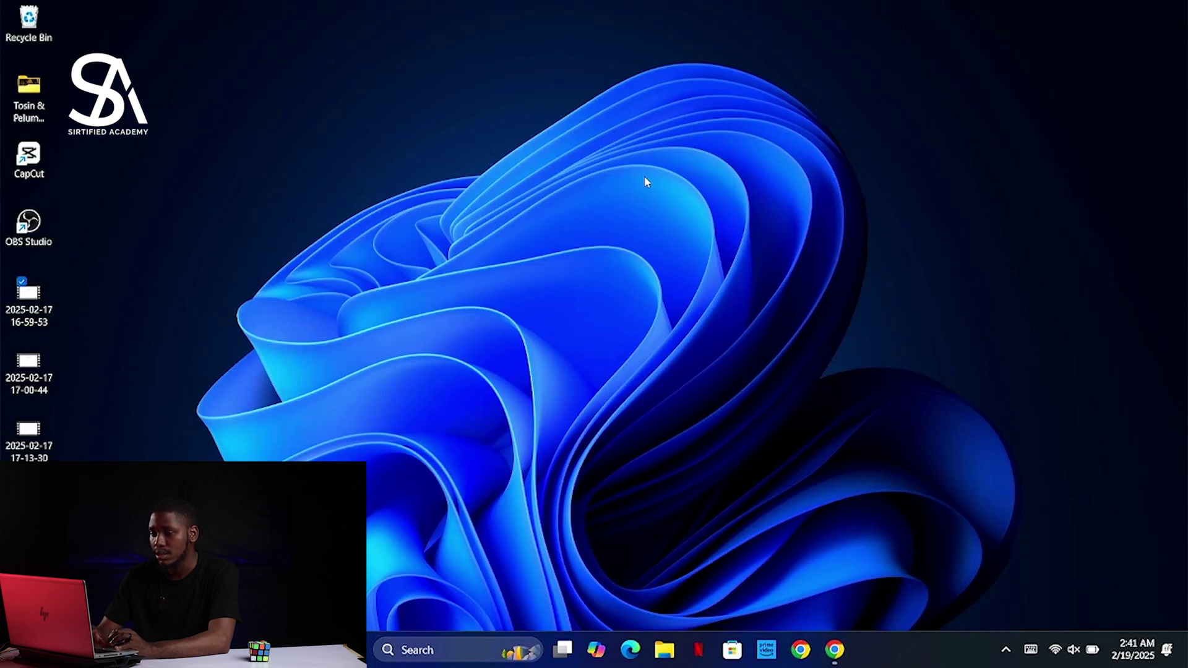
{"action": "left_click", "coordinate": [31, 222]}
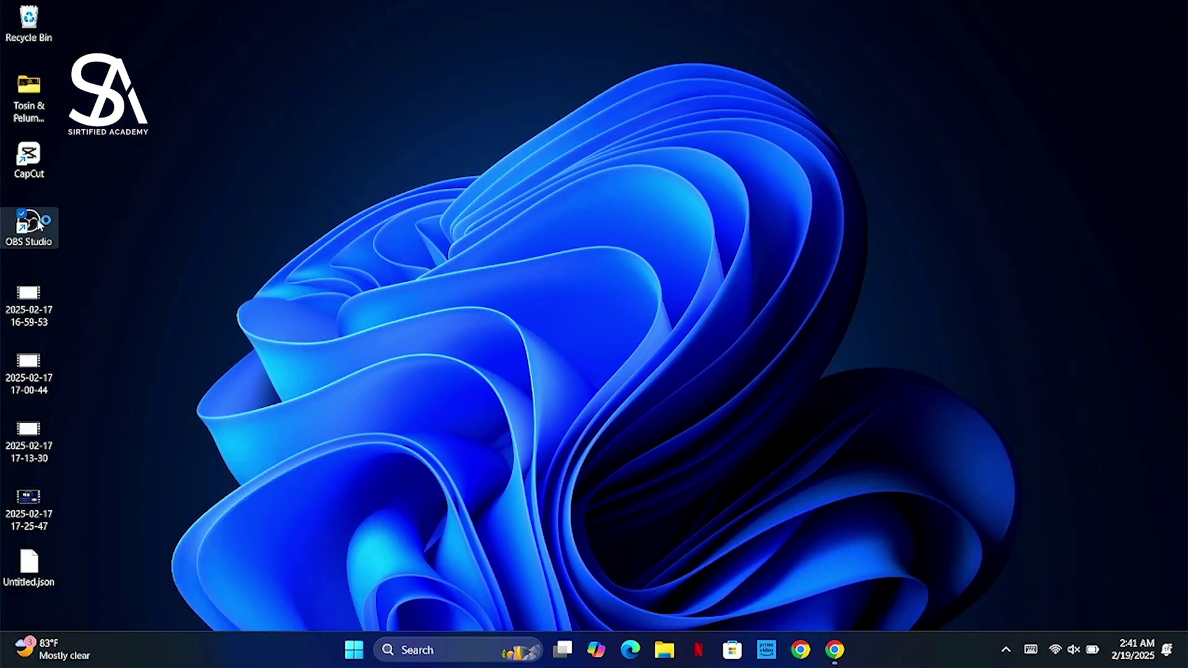
{"action": "double_click", "coordinate": [31, 222]}
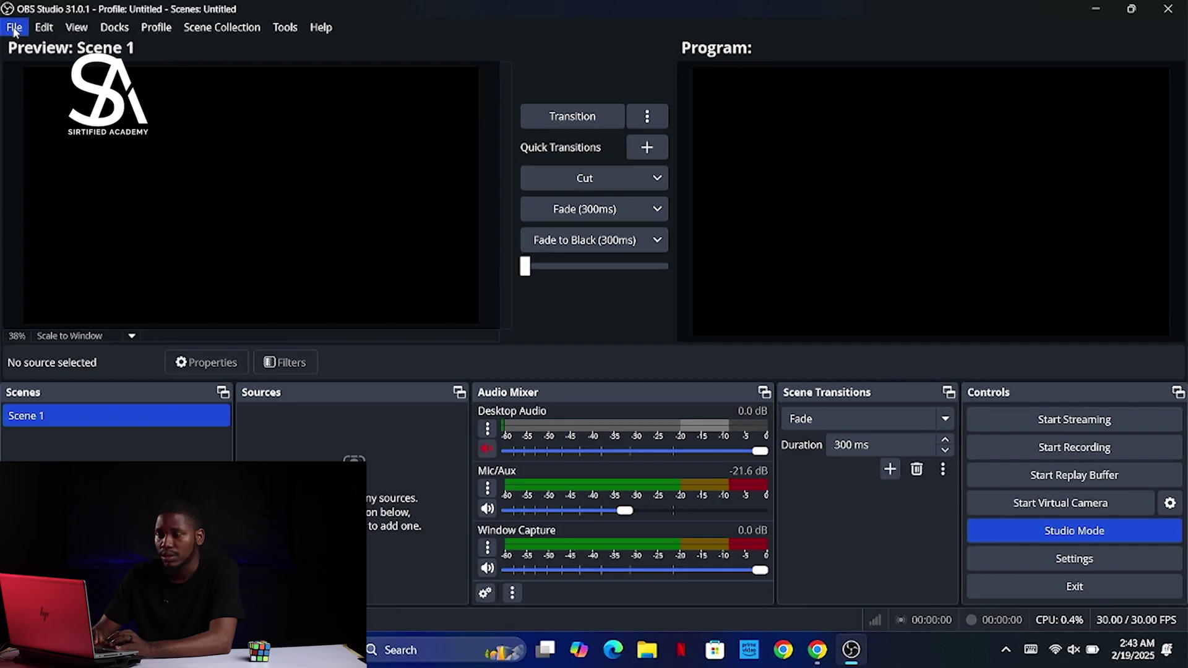
Show the folder where OBS stores its recordings, then close it
{"action": "left_click", "coordinate": [14, 28]}
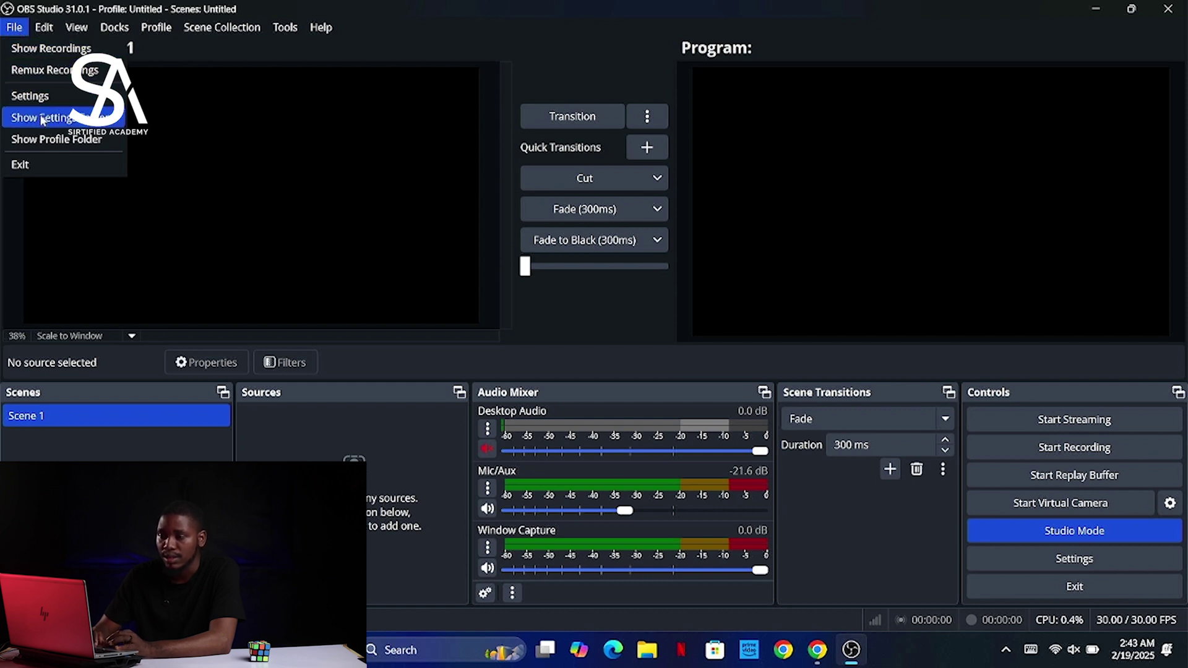
{"action": "left_click", "coordinate": [50, 48]}
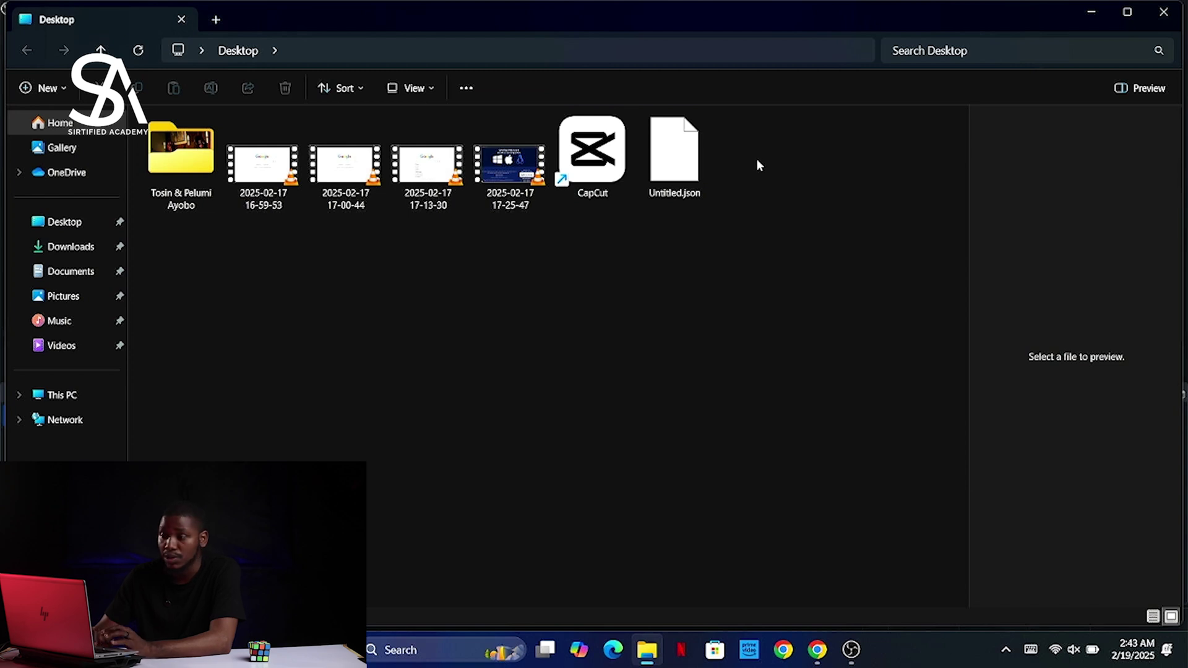
{"action": "left_click", "coordinate": [1158, 12]}
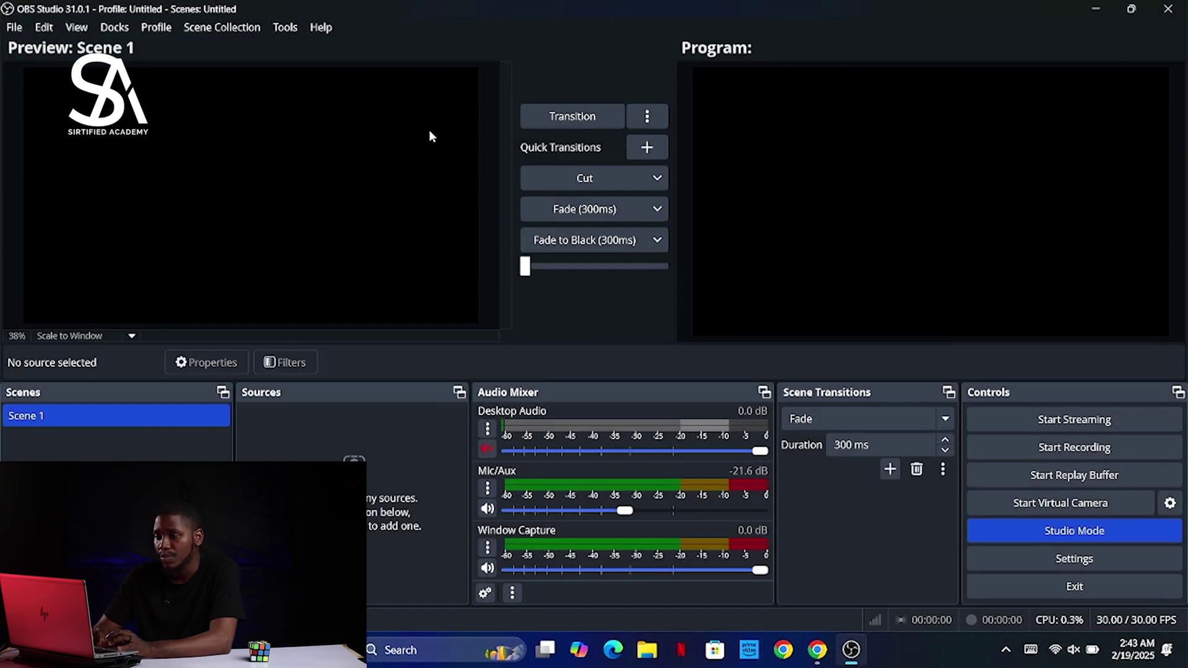
{"action": "left_click", "coordinate": [43, 28]}
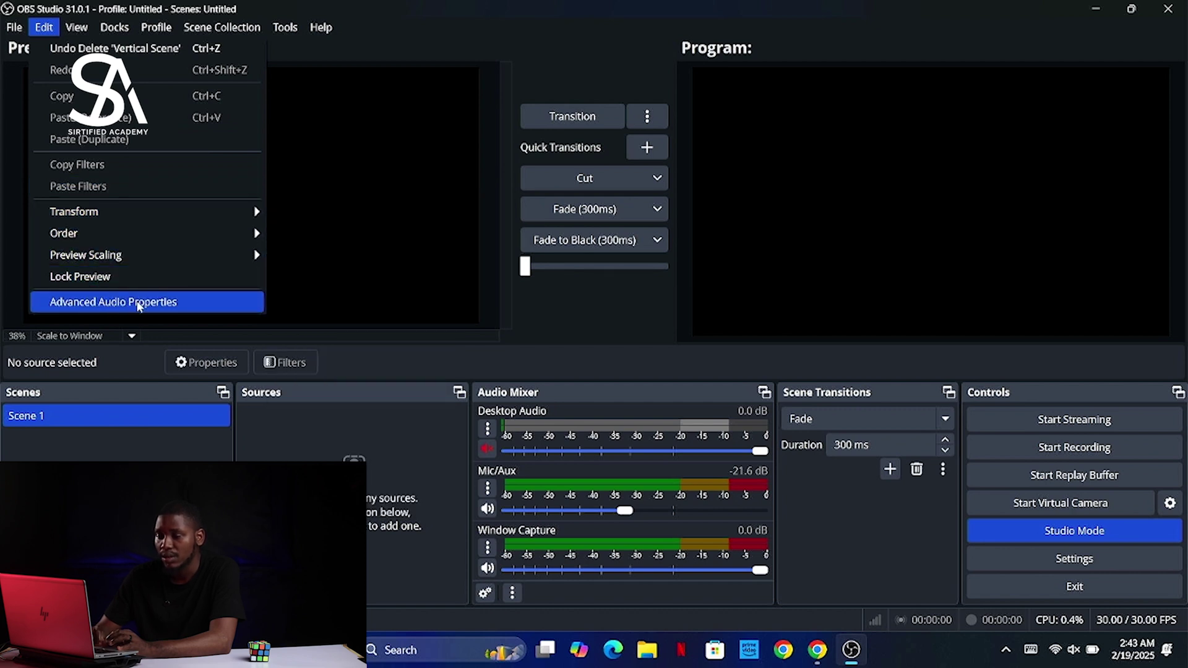
{"action": "mouse_move", "coordinate": [74, 32]}
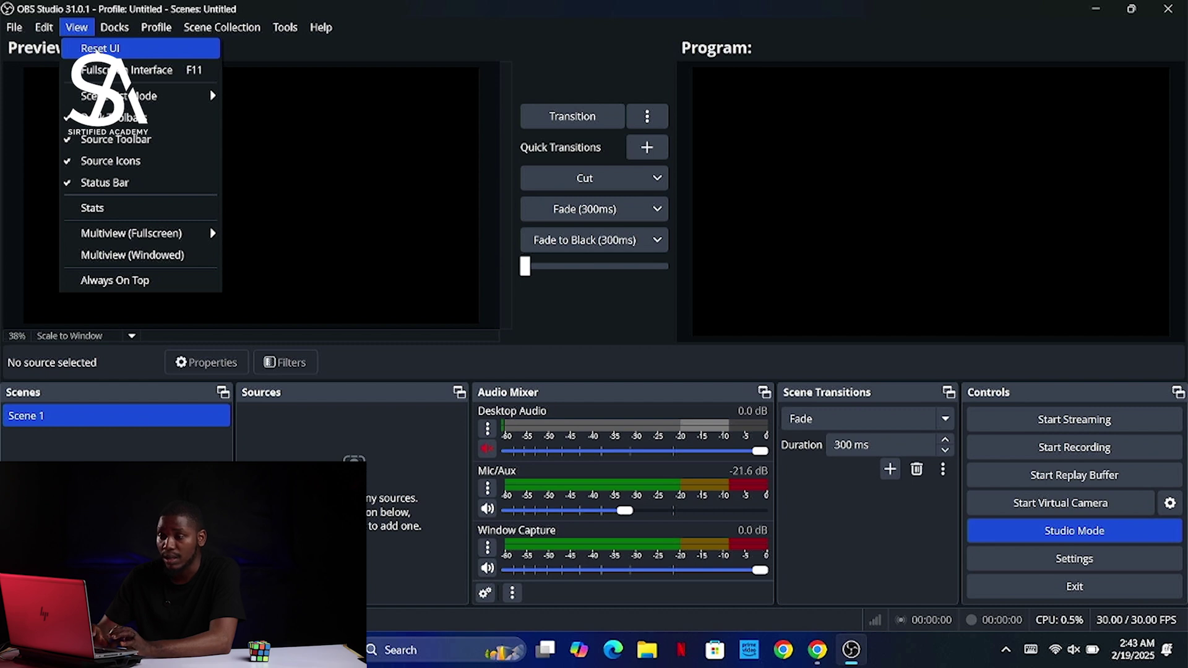
Reset the user interface layout and switch OBS to the fullscreen interface
{"action": "left_click", "coordinate": [99, 48]}
{"action": "left_click", "coordinate": [701, 353]}
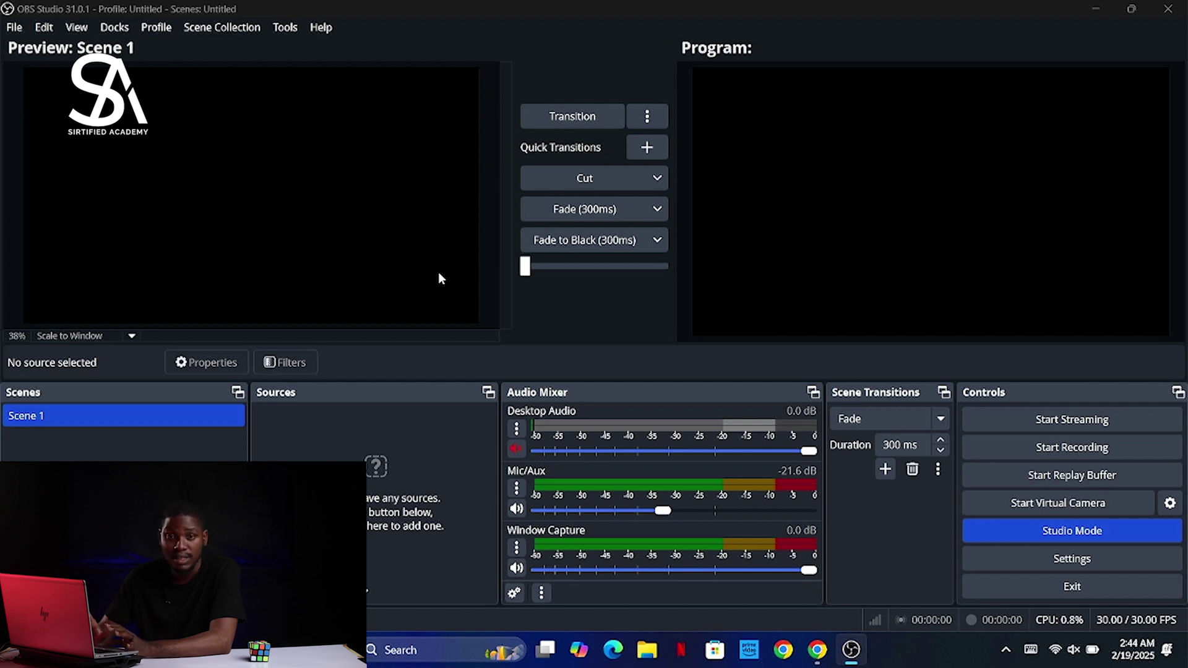
{"action": "left_click", "coordinate": [76, 28]}
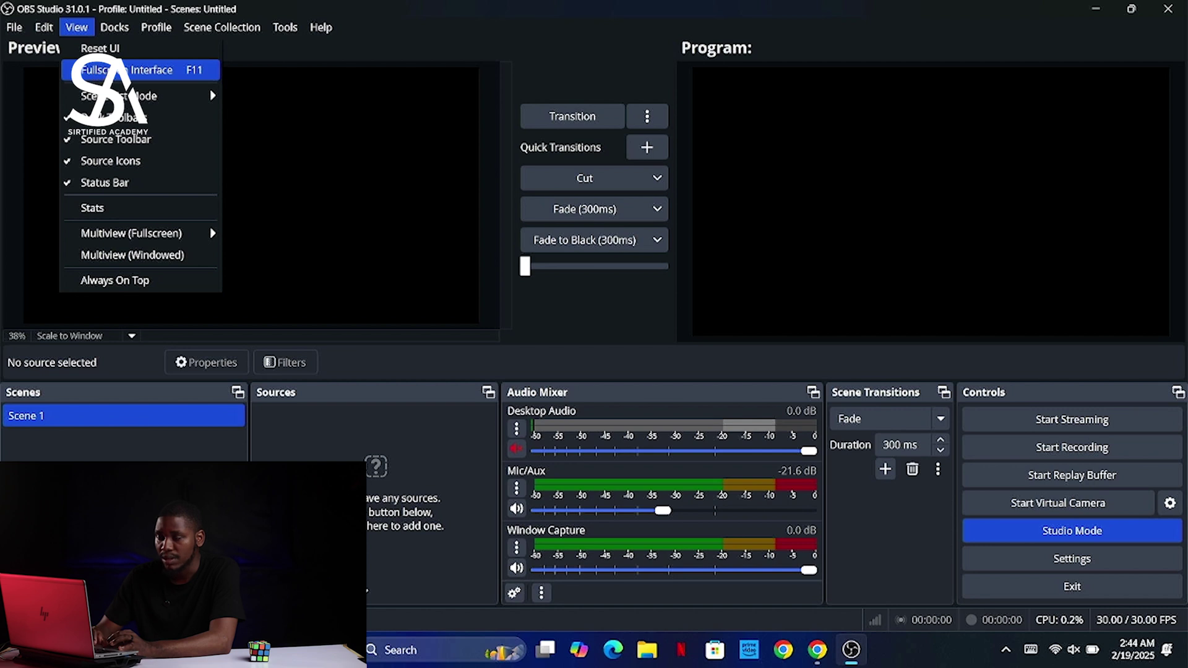
{"action": "left_click", "coordinate": [148, 70]}
Examine the available View, Docks, Profile, Scene Collection, Tools and Help options, including the scene list modes, without changing any
{"action": "left_click", "coordinate": [77, 9]}
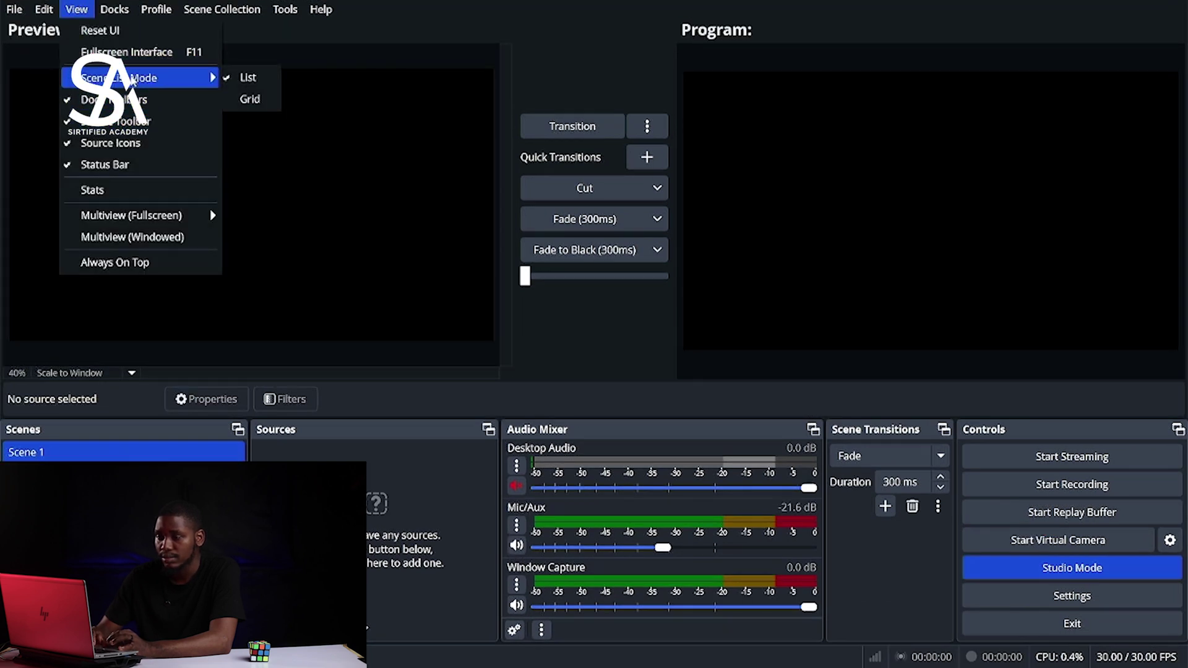
{"action": "mouse_move", "coordinate": [127, 224]}
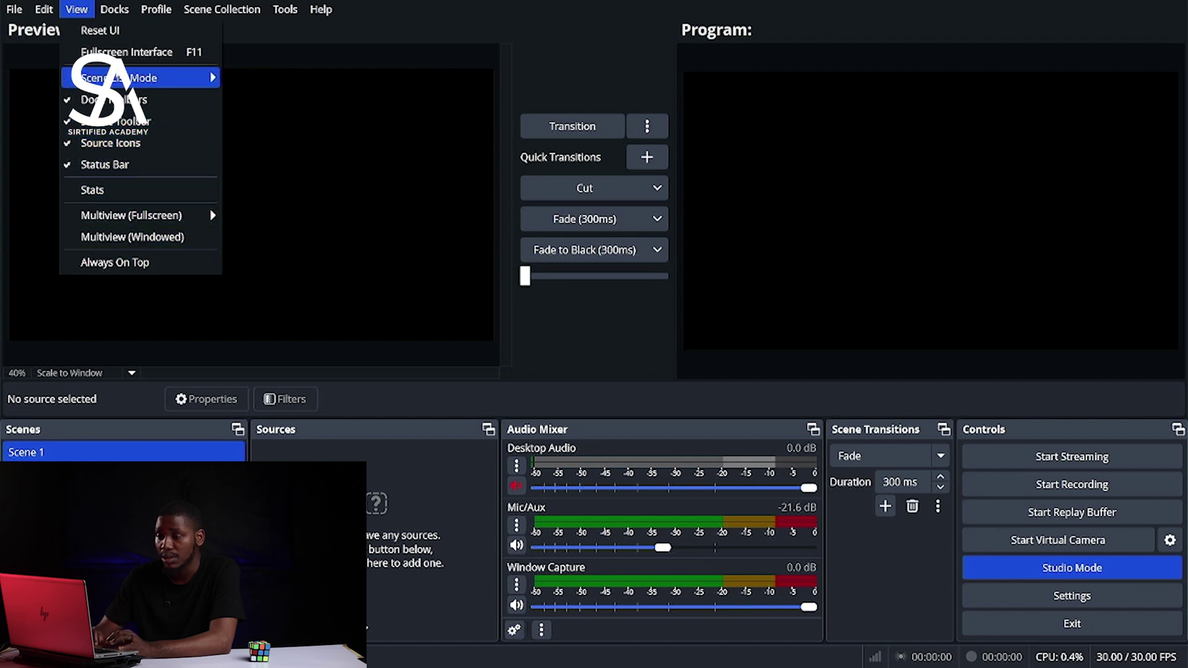
{"action": "mouse_move", "coordinate": [112, 9]}
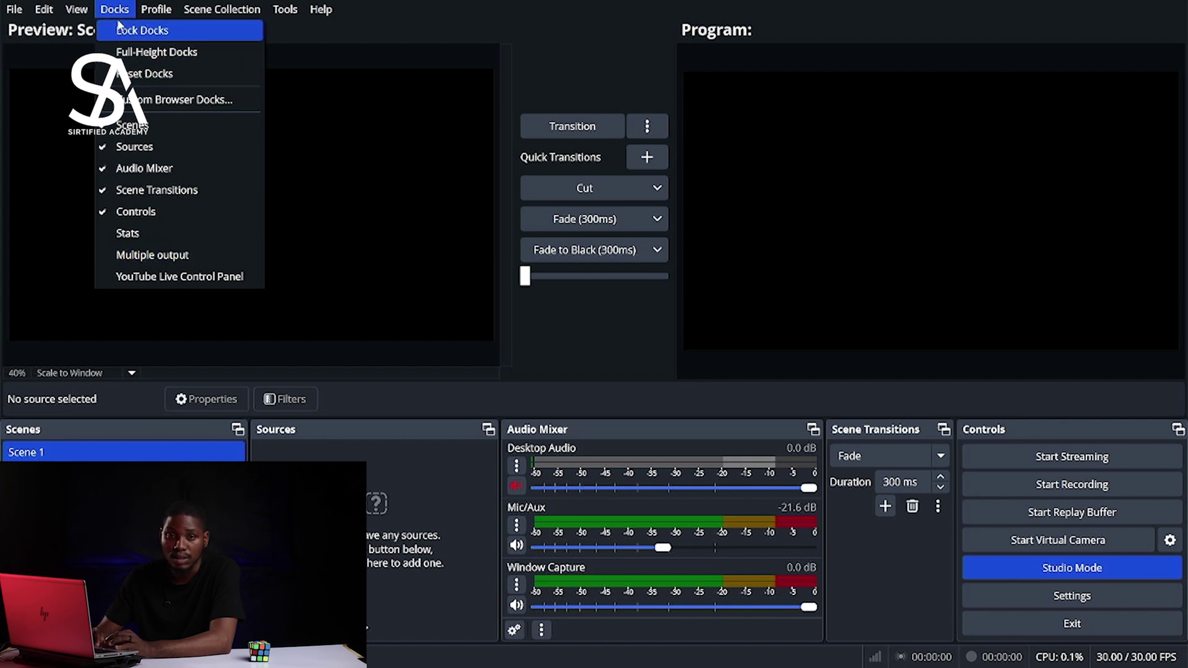
{"action": "mouse_move", "coordinate": [154, 10]}
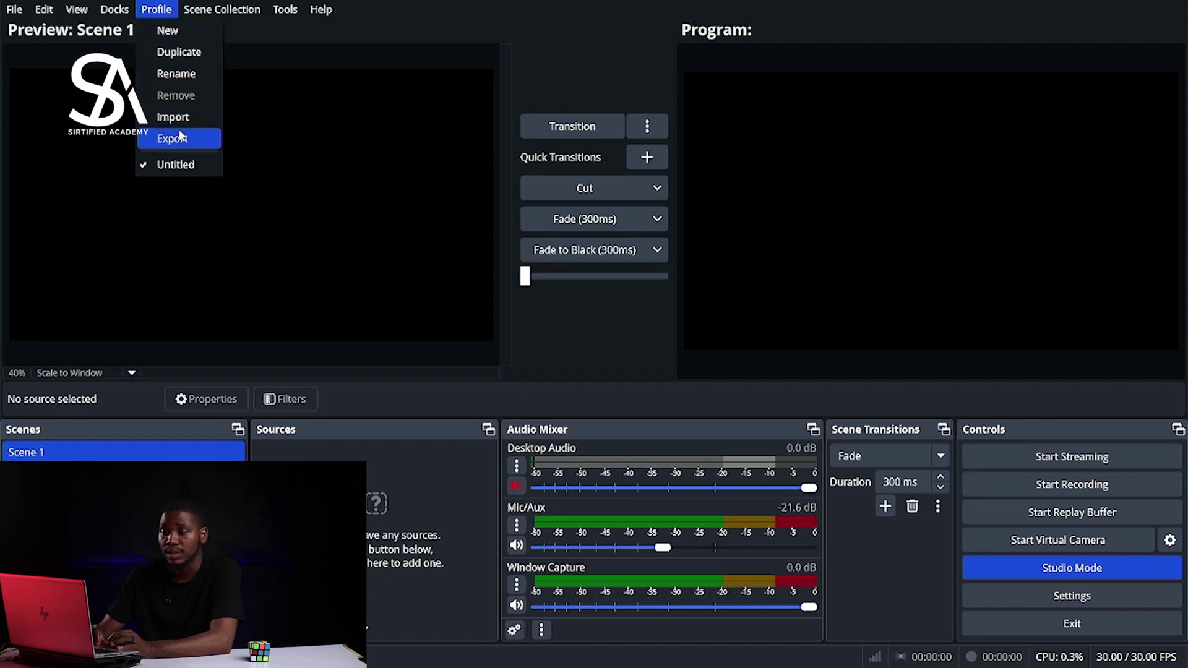
{"action": "mouse_move", "coordinate": [198, 6]}
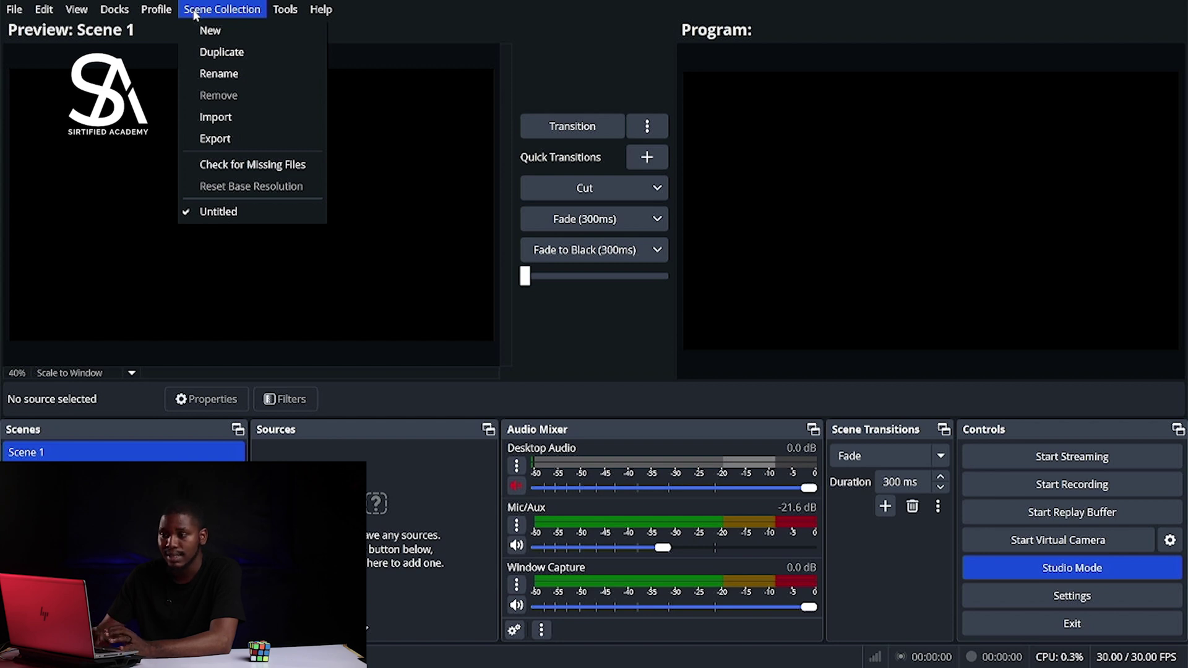
{"action": "mouse_move", "coordinate": [285, 8]}
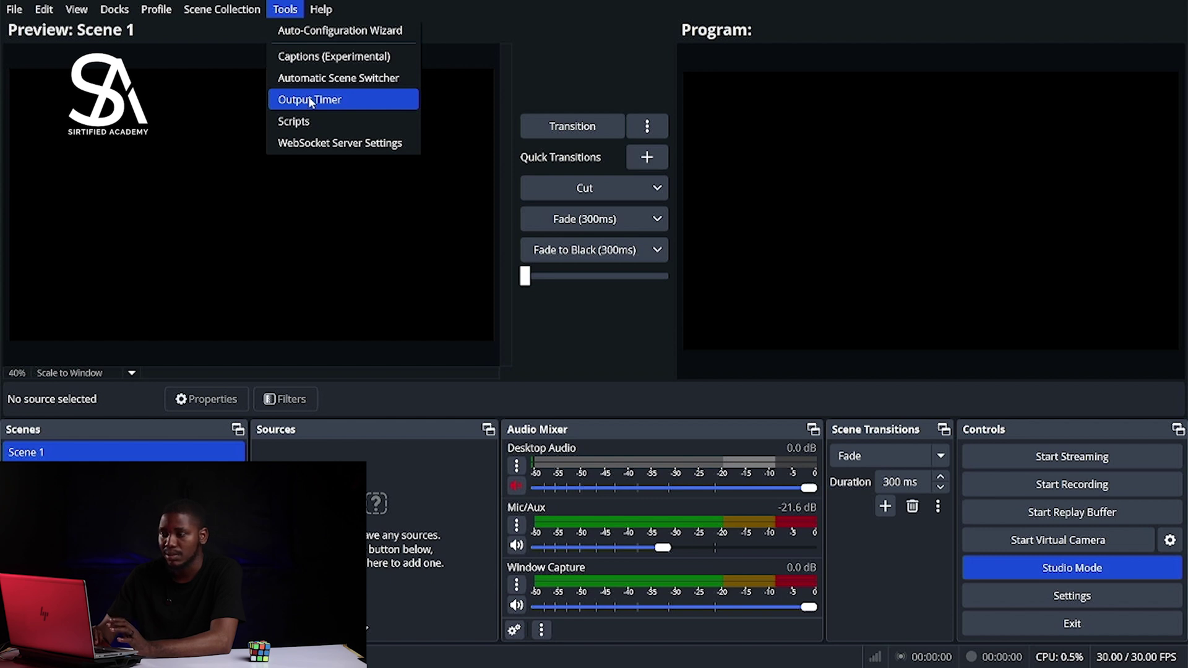
{"action": "mouse_move", "coordinate": [321, 8]}
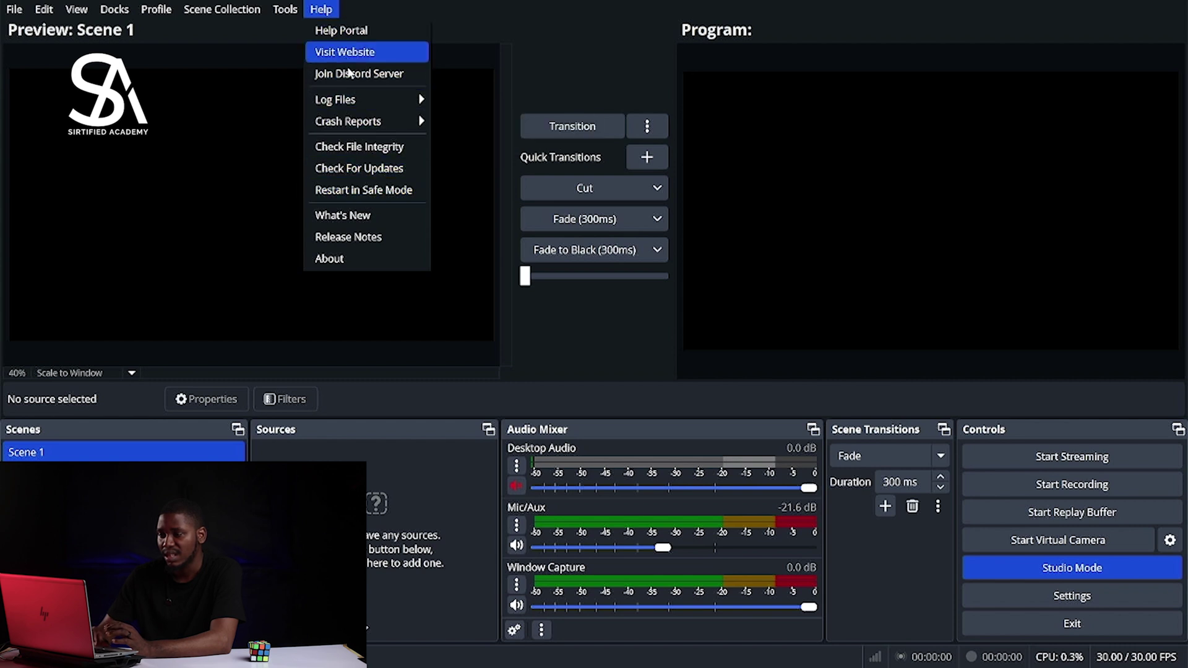
{"action": "left_click", "coordinate": [281, 354]}
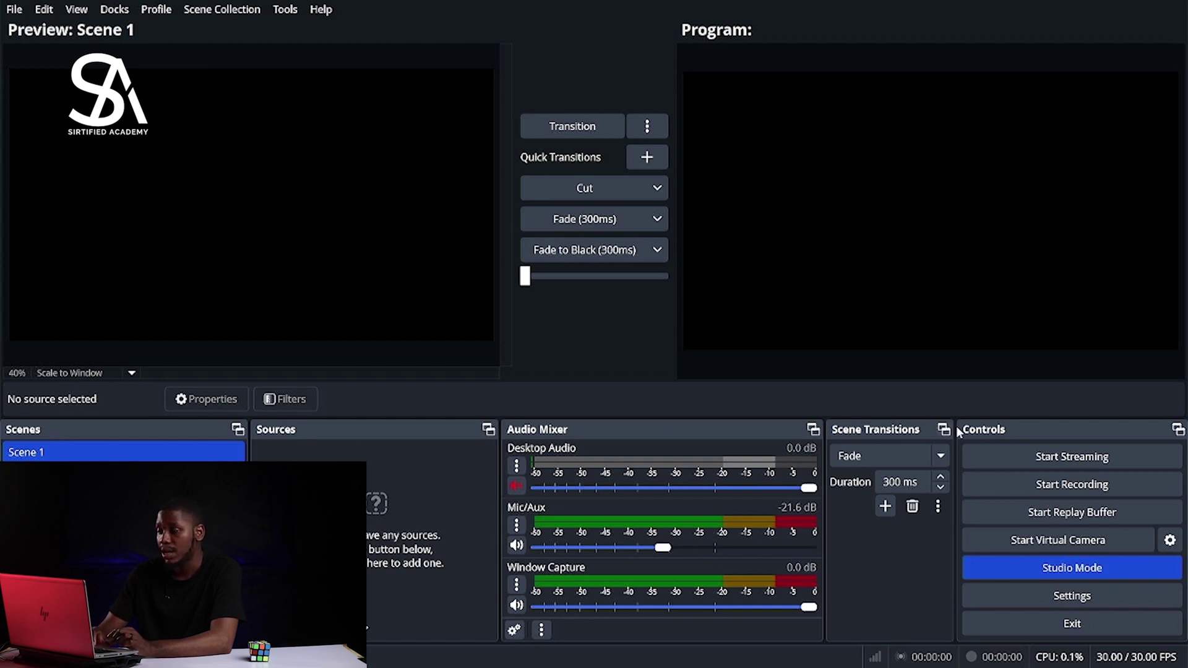
{"action": "key", "text": "Tab"}
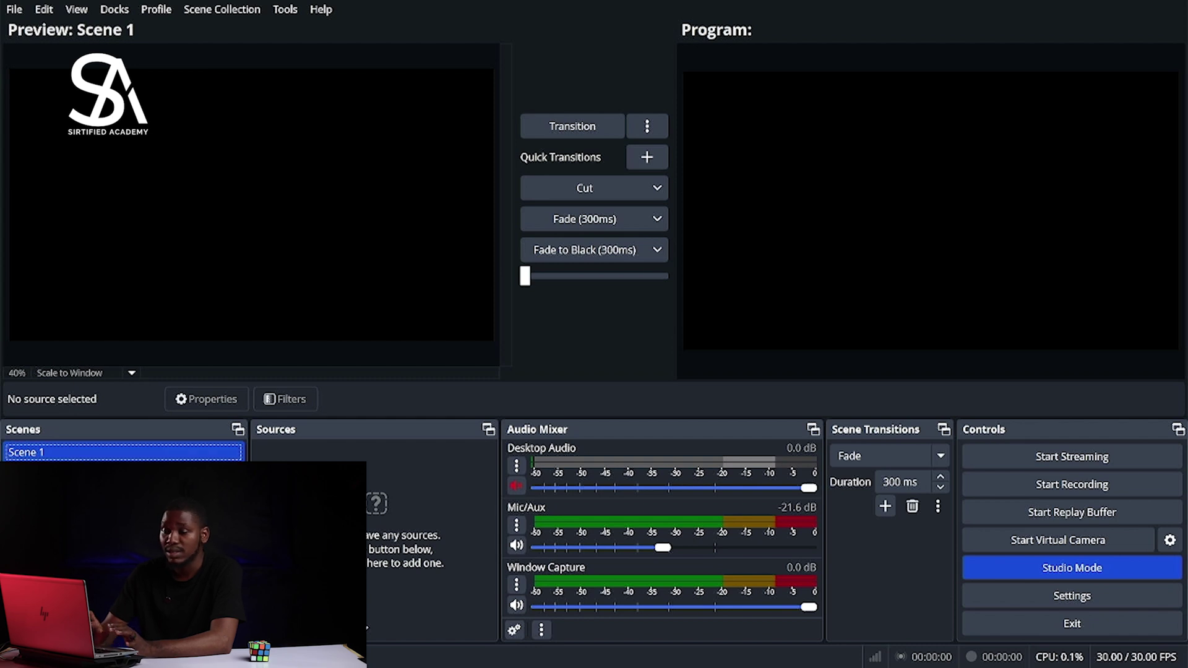